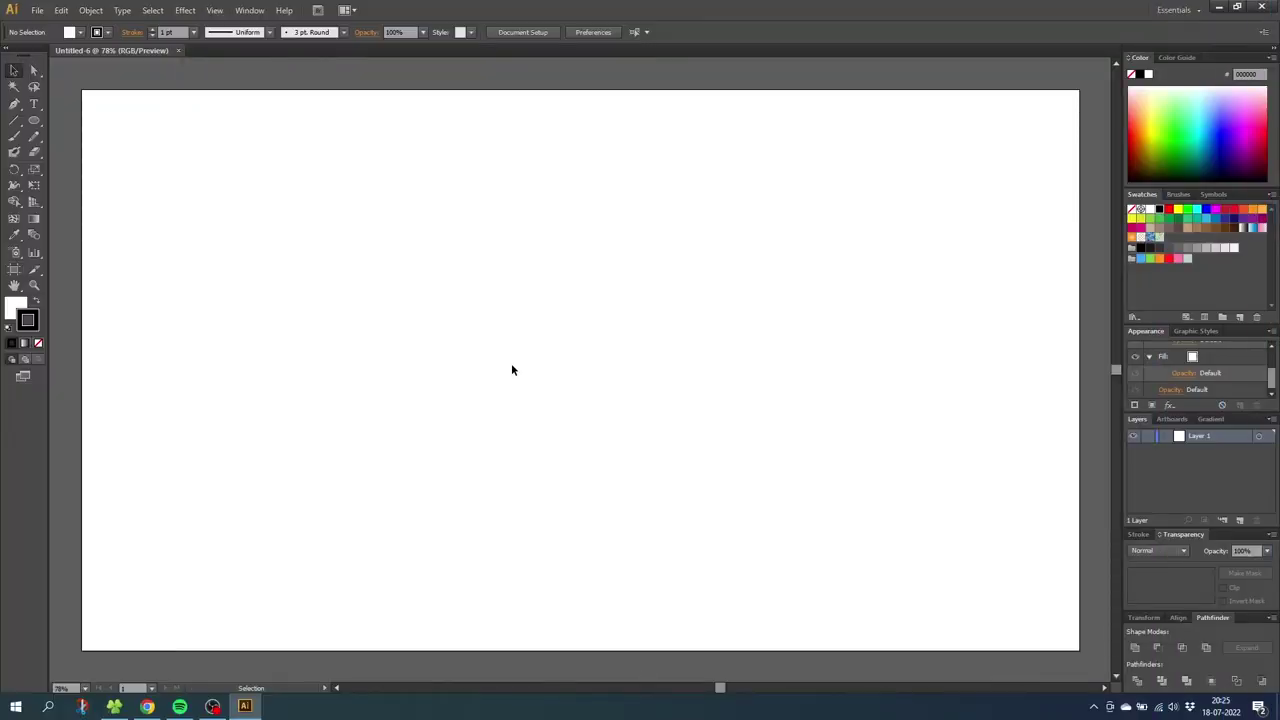
Step: Turn on Show Grid and Snap to Grid from the View menu, then zoom into the artboard centre
{"action": "left_click", "coordinate": [214, 10]}
{"action": "left_click", "coordinate": [277, 443]}
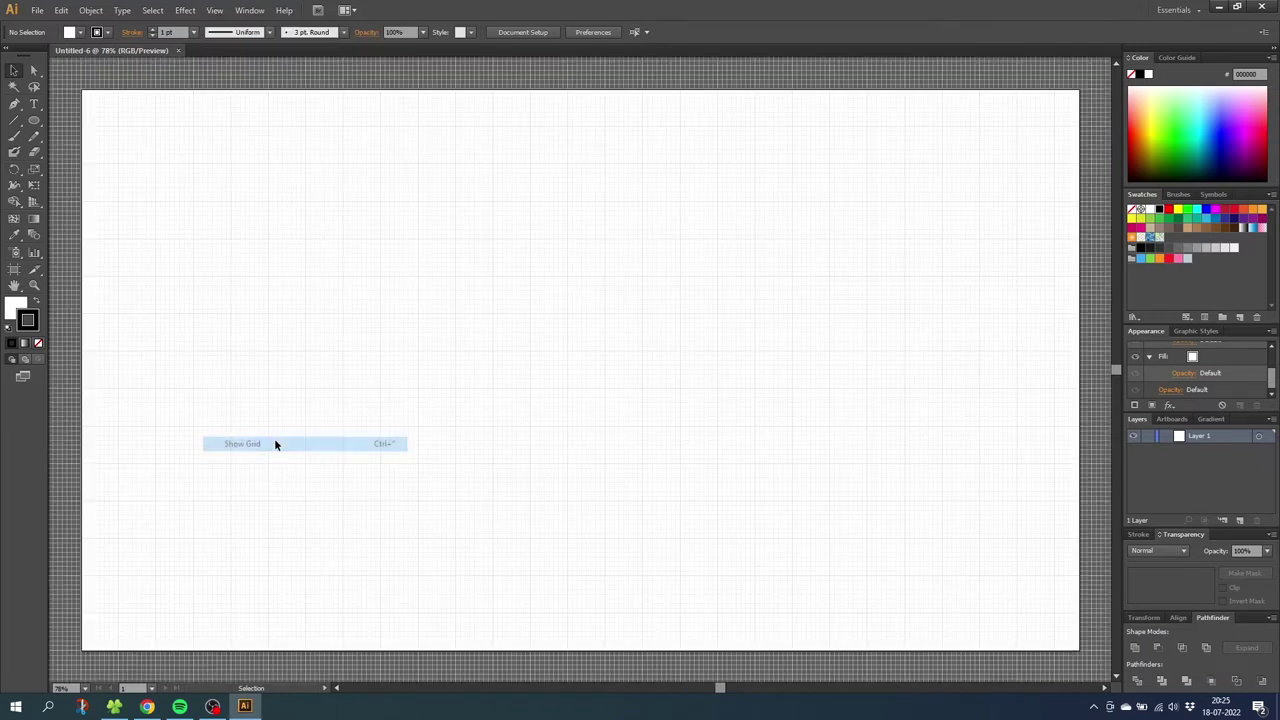
{"action": "left_click", "coordinate": [214, 10]}
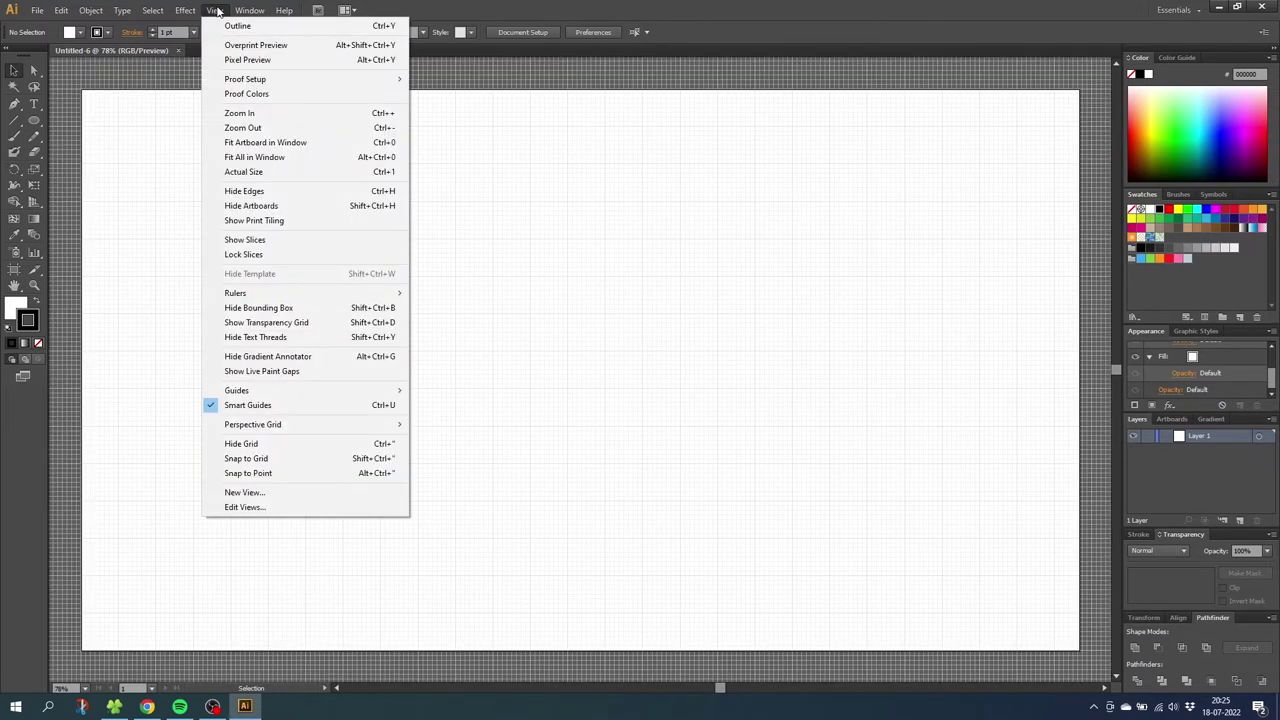
{"action": "left_click", "coordinate": [269, 460]}
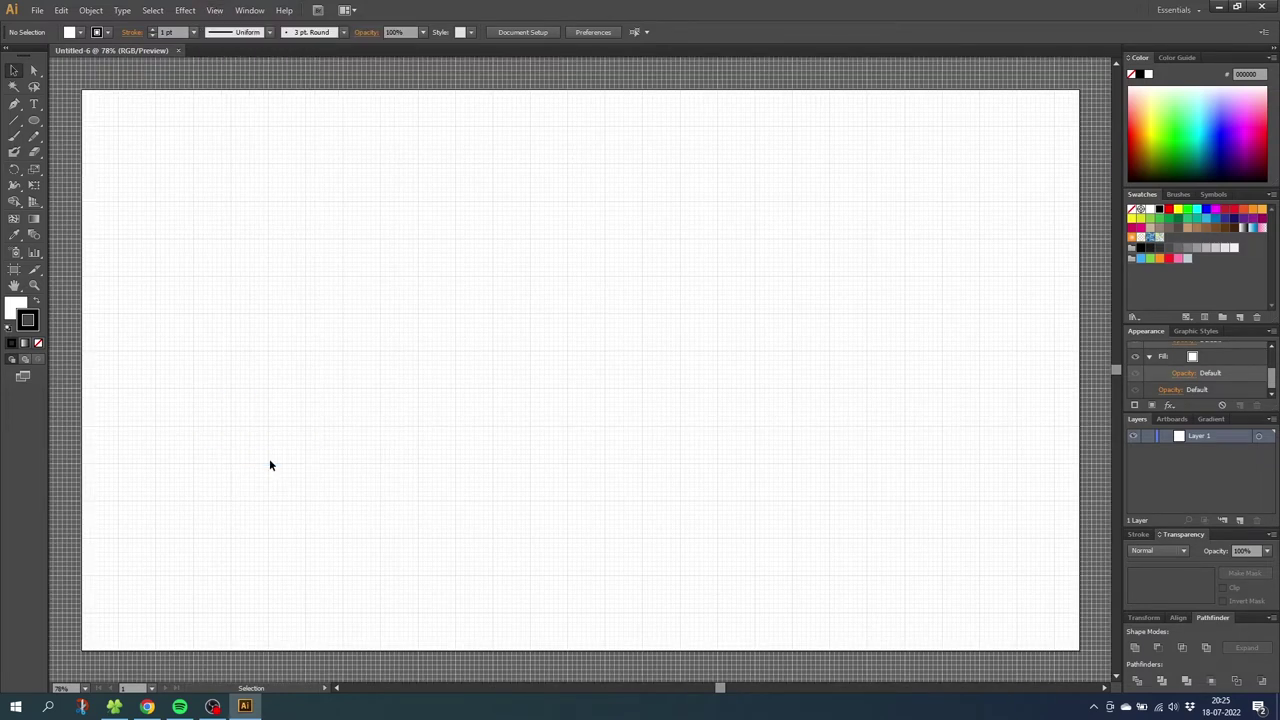
{"action": "left_click", "coordinate": [34, 285]}
{"action": "left_click_drag", "start_coordinate": [409, 257], "coordinate": [612, 452]}
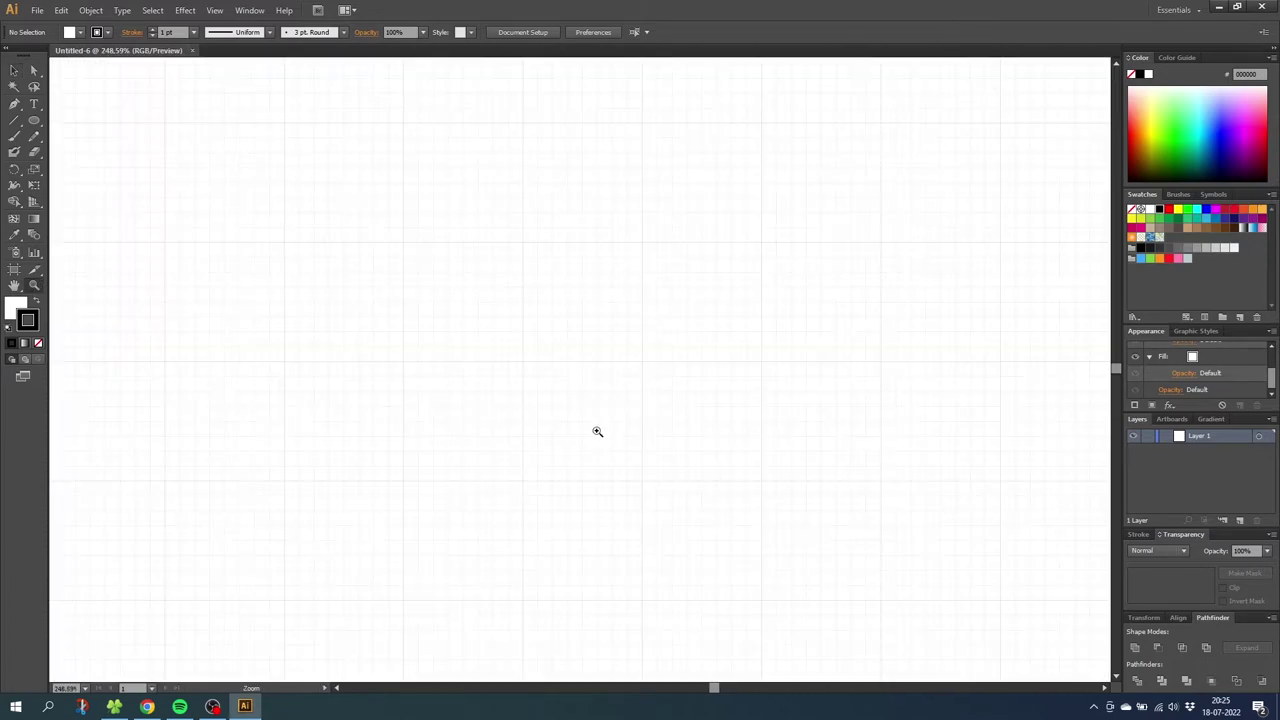
Step: Draw a circle near the artboard centre with no stroke and a dark grey fill
{"action": "left_click_drag", "start_coordinate": [34, 120], "coordinate": [85, 156]}
{"action": "left_click_drag", "start_coordinate": [521, 361], "coordinate": [643, 470]}
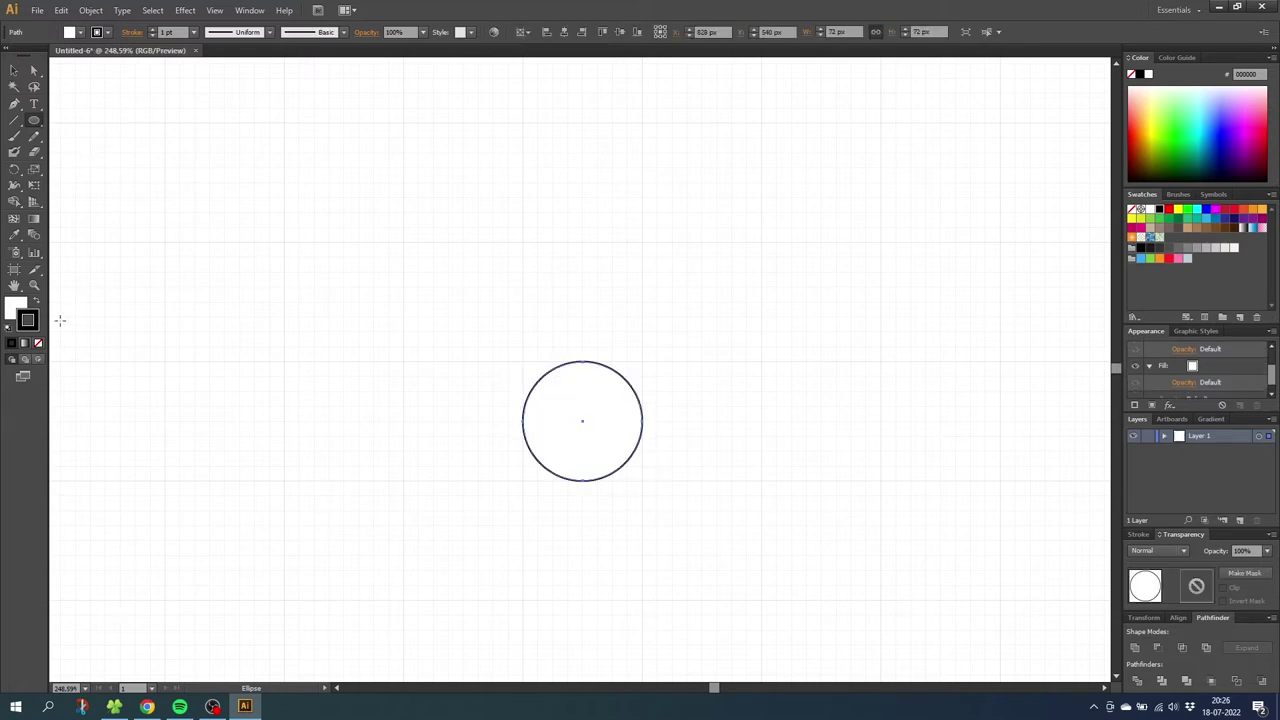
{"action": "left_click", "coordinate": [38, 343]}
{"action": "left_click", "coordinate": [15, 308]}
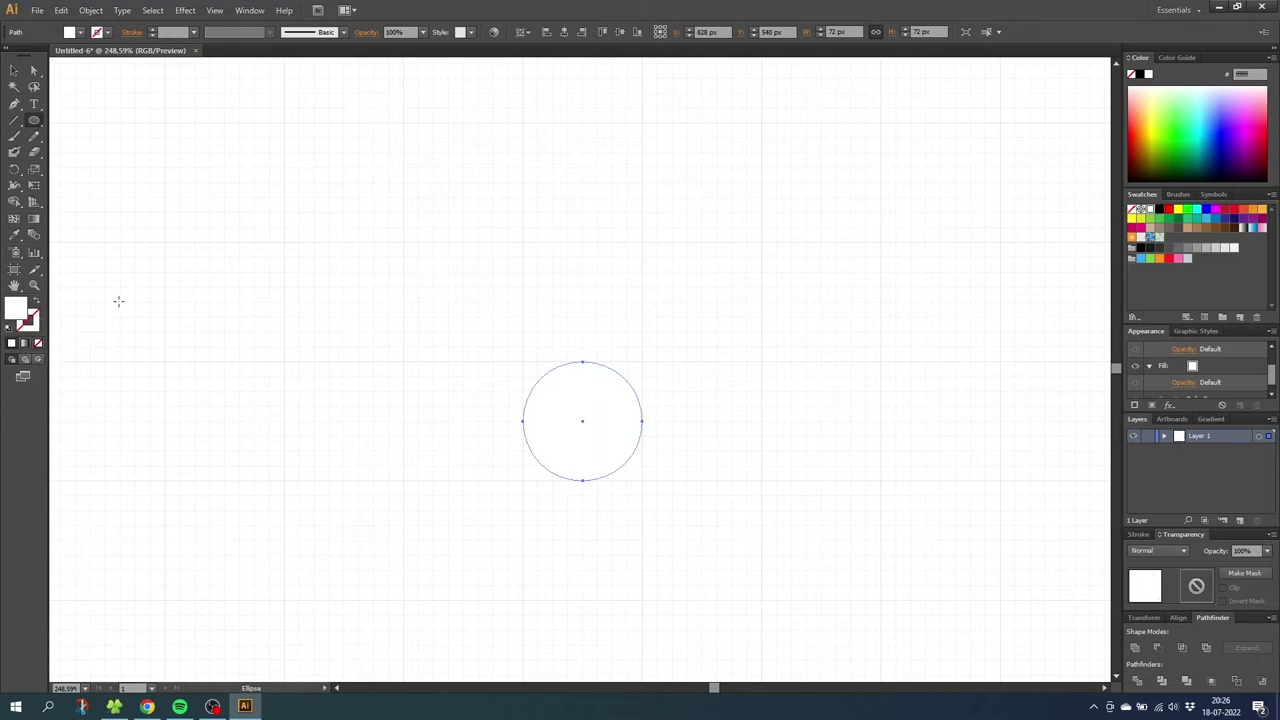
{"action": "left_click", "coordinate": [1169, 249]}
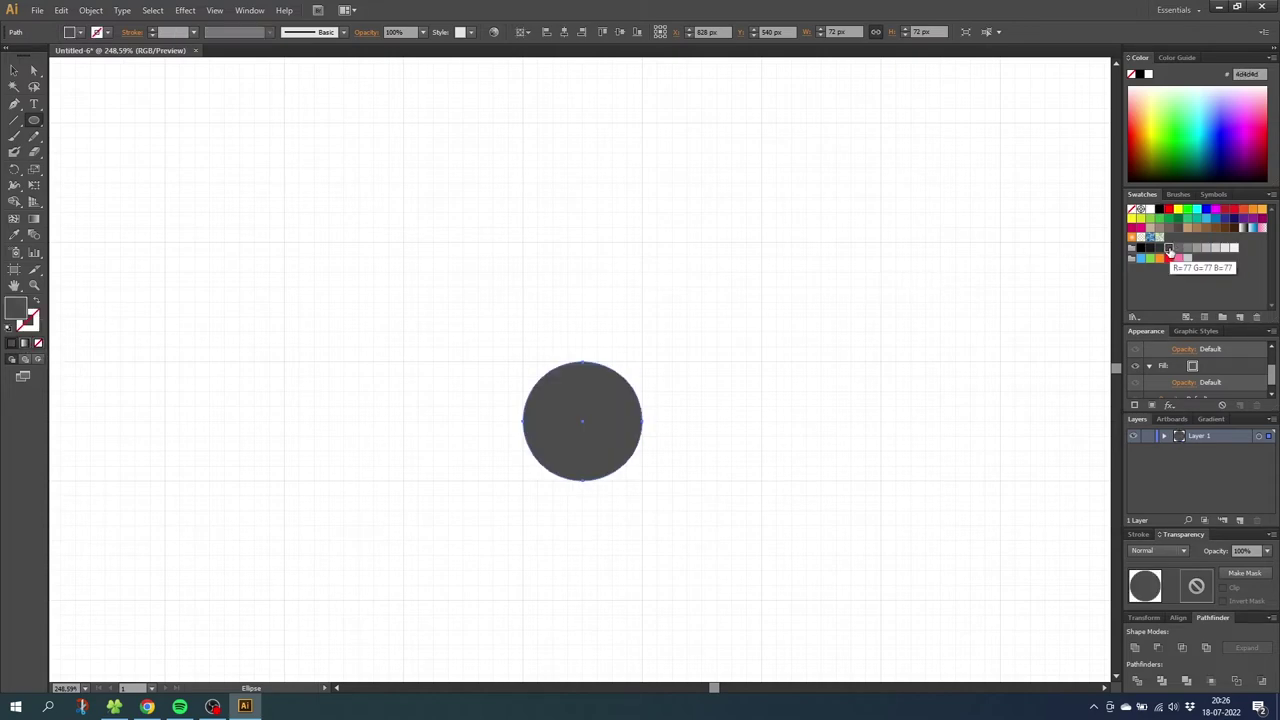
Step: Alt-drag two overlapping copies of the circle, one to the lower right and one to the lower left
{"action": "left_click", "coordinate": [12, 72]}
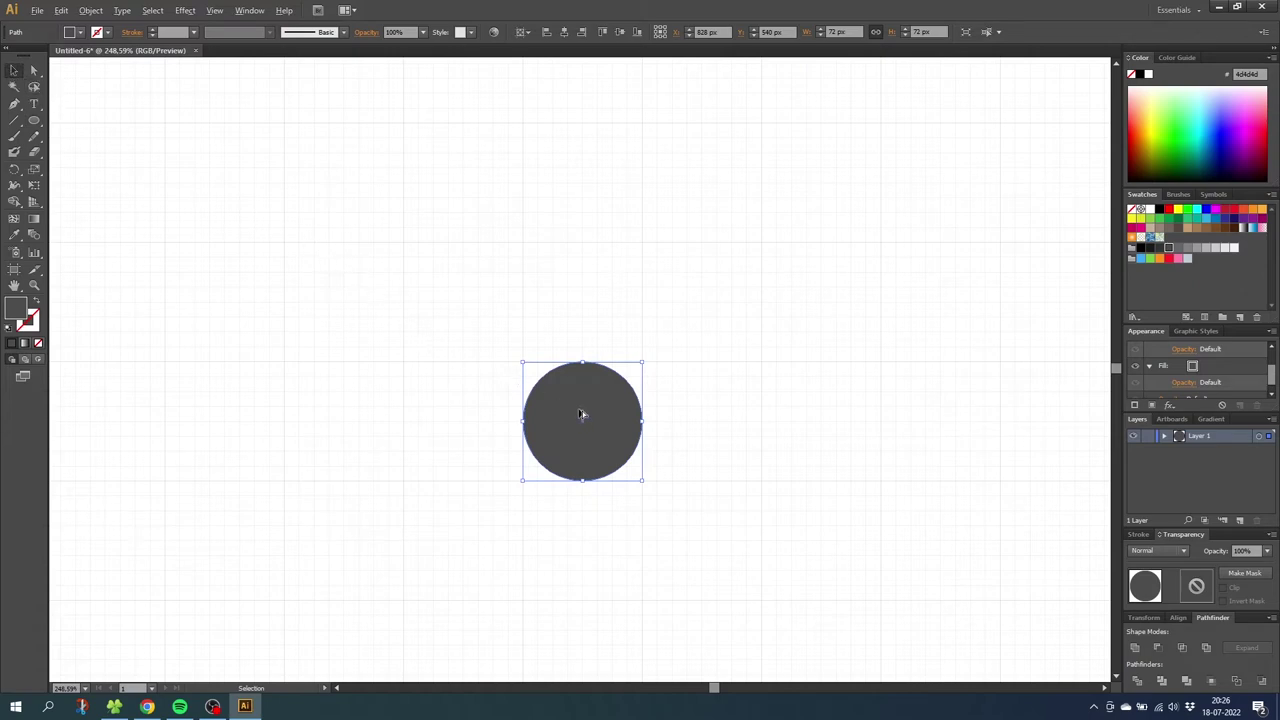
{"action": "left_click_drag", "start_coordinate": [578, 410], "coordinate": [643, 470]}
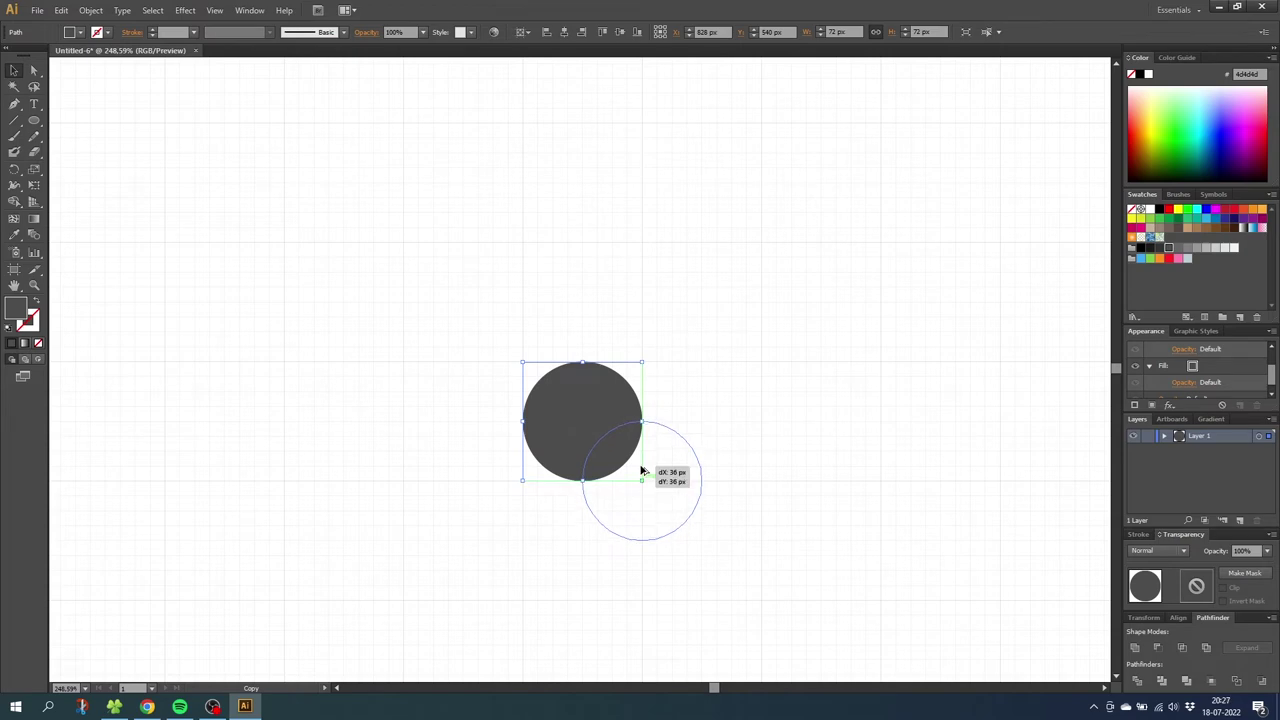
{"action": "left_click_drag", "start_coordinate": [643, 471], "coordinate": [642, 470]}
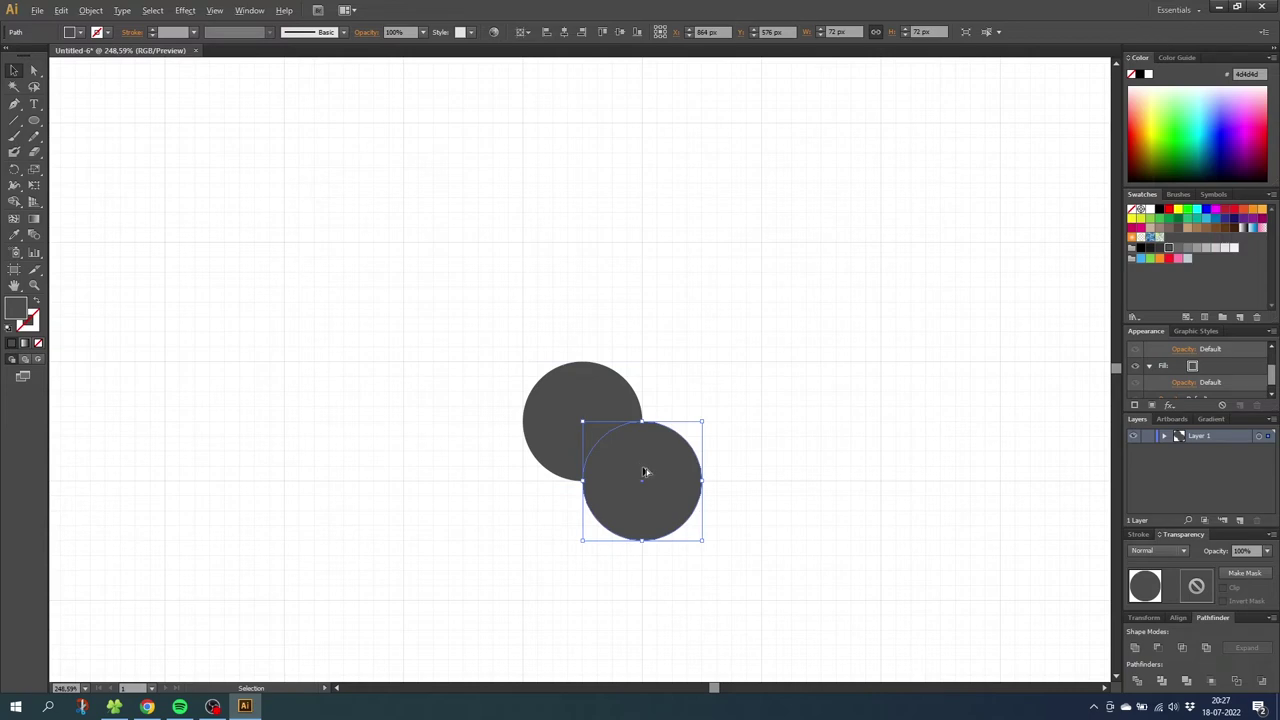
{"action": "left_click_drag", "start_coordinate": [643, 471], "coordinate": [524, 469]}
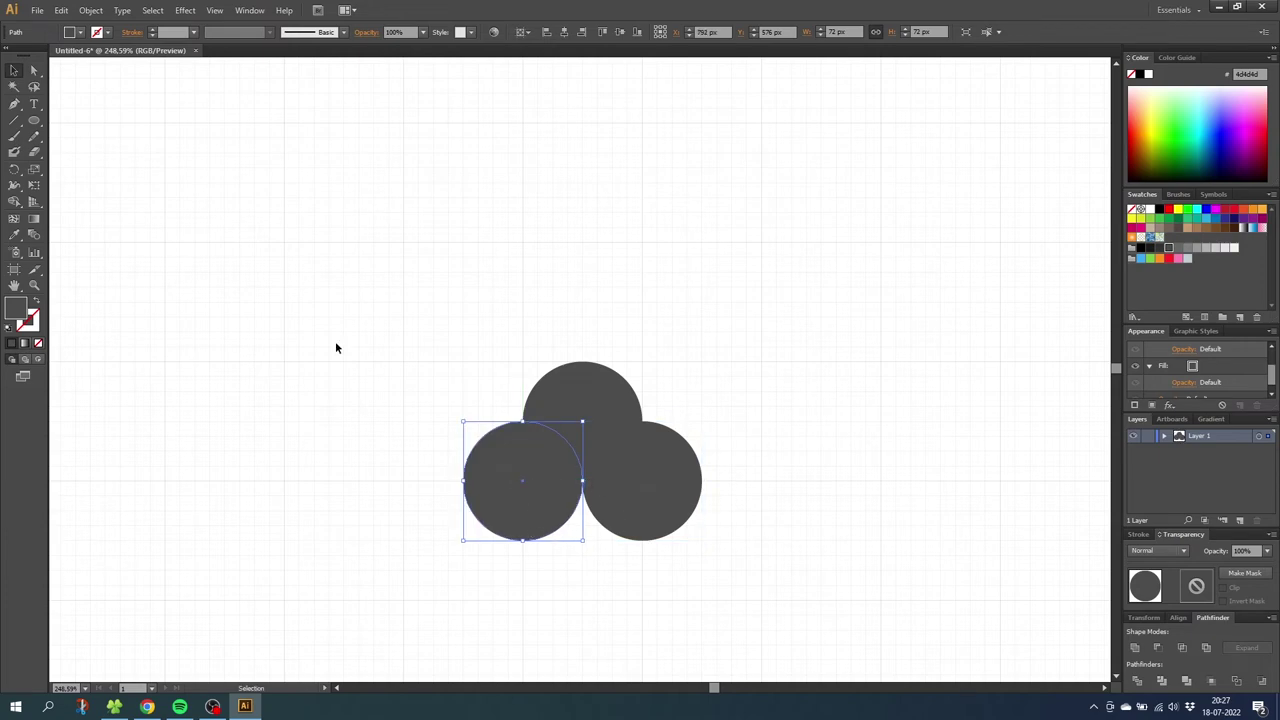
Step: Draw a rectangle filling the gap between the two lower circles and select all four shapes
{"action": "left_click_drag", "start_coordinate": [34, 120], "coordinate": [67, 124]}
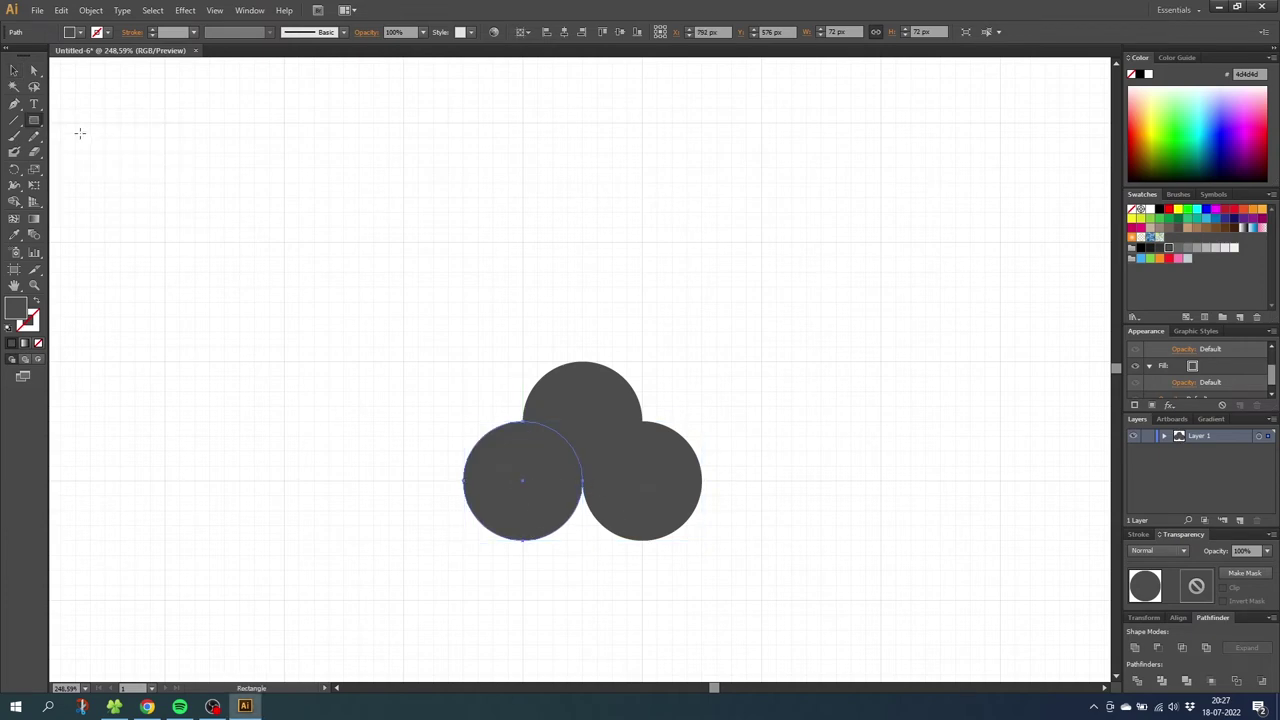
{"action": "left_click_drag", "start_coordinate": [522, 541], "coordinate": [640, 468]}
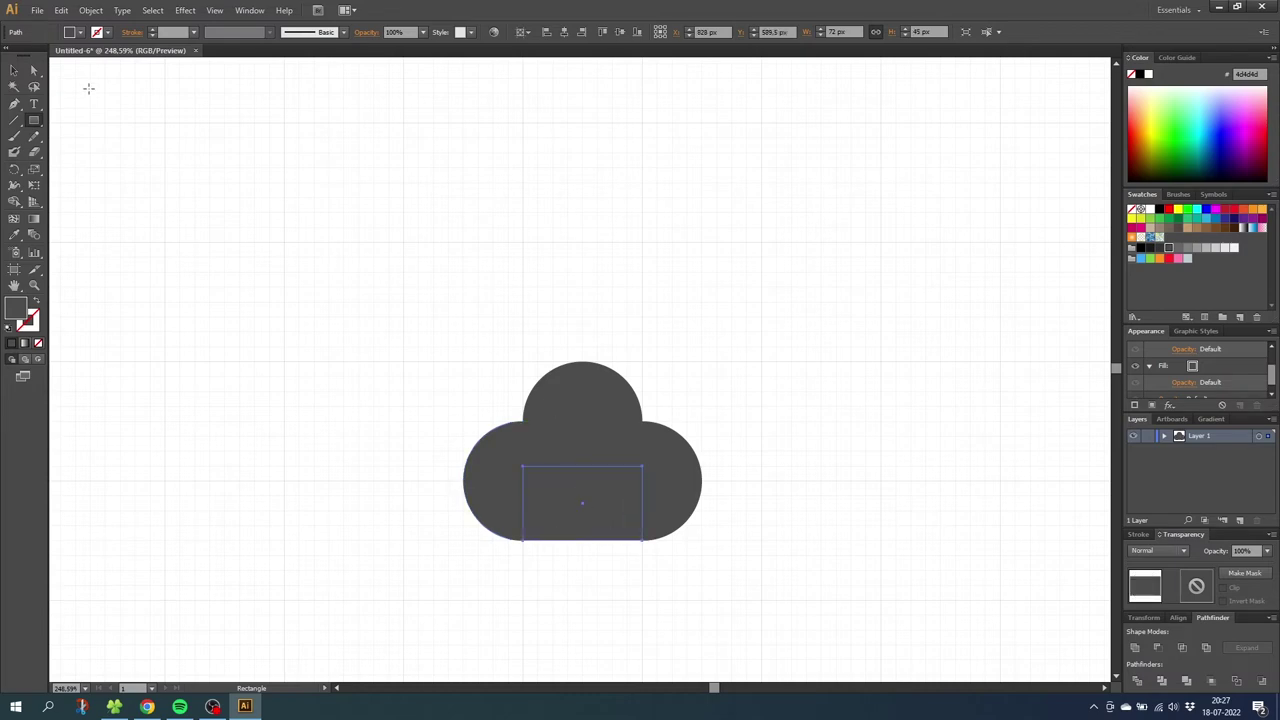
{"action": "left_click", "coordinate": [14, 71]}
{"action": "left_click_drag", "start_coordinate": [406, 330], "coordinate": [718, 576]}
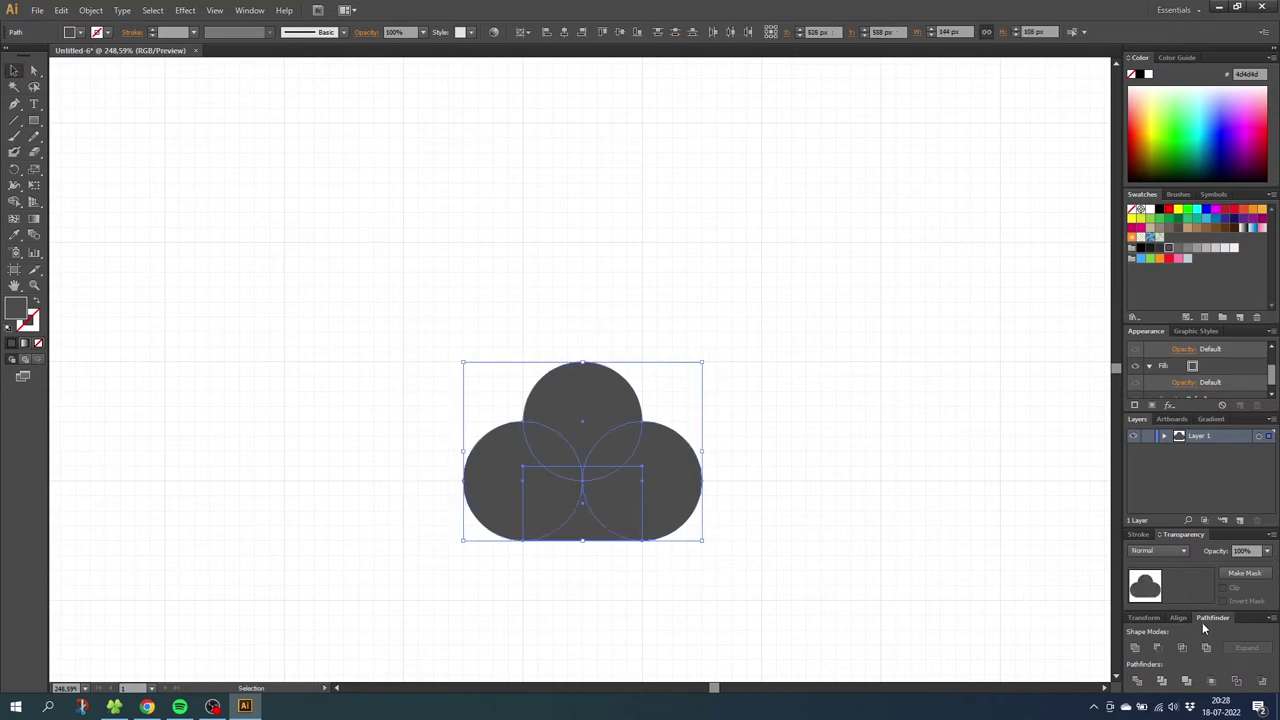
Step: Unite the circles and rectangle into one 144 × 108 px cloud path with Pathfinder
{"action": "left_click", "coordinate": [250, 11]}
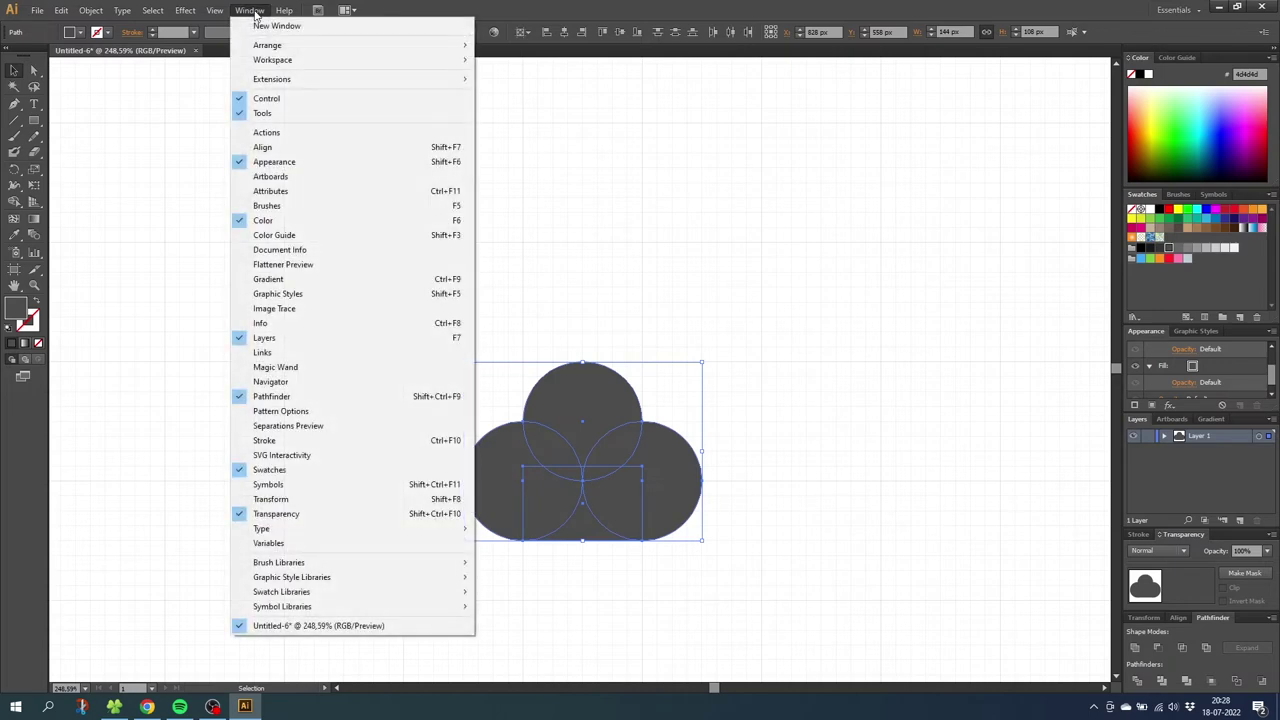
{"action": "left_click", "coordinate": [311, 400]}
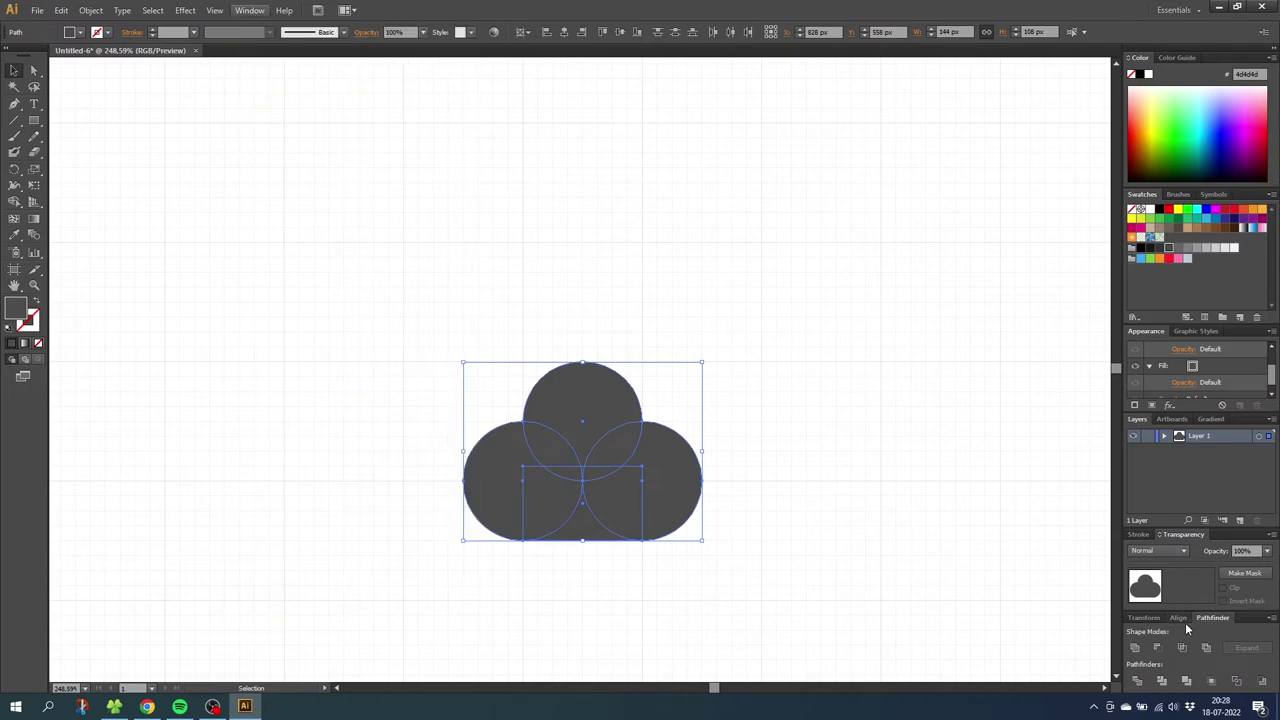
{"action": "left_click", "coordinate": [1134, 649]}
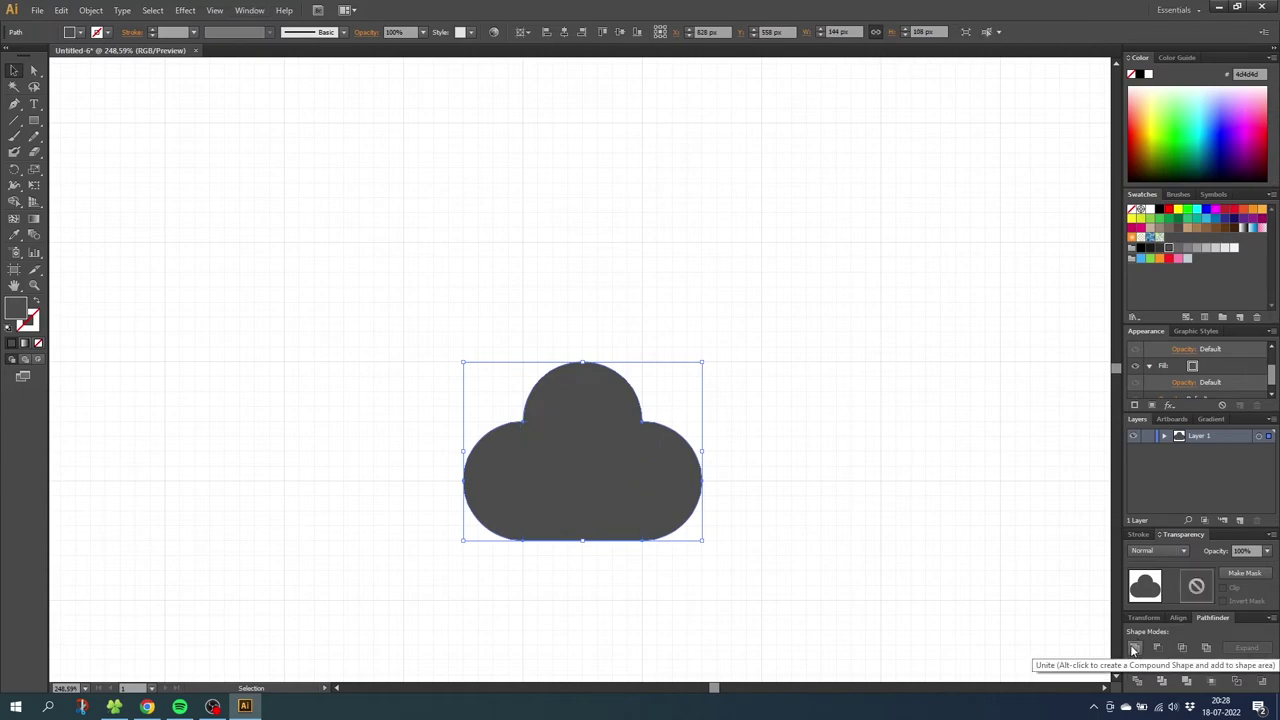
{"action": "key", "text": "p"}
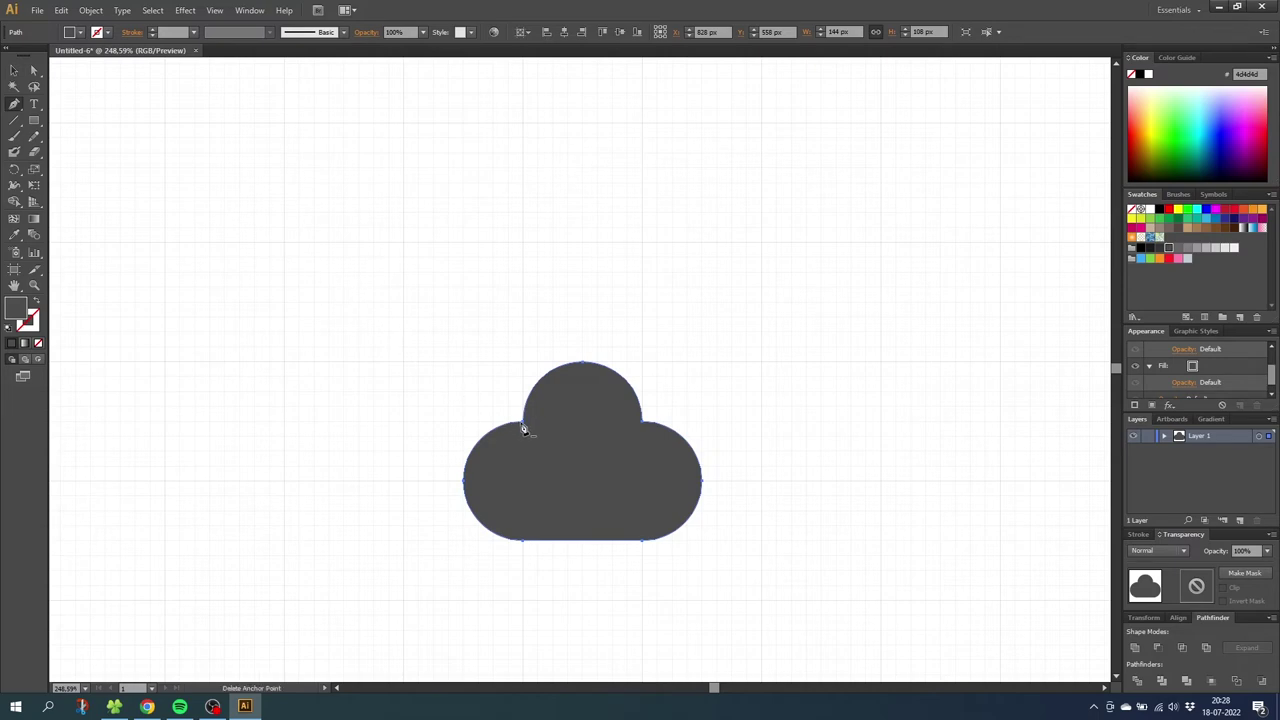
Step: Smooth the cloud's upper-left notch and right lobe into one rounded pad, then draw a 45 px circle above it
{"action": "key", "text": "alt"}
{"action": "left_click", "coordinate": [521, 426]}
{"action": "left_click_drag", "start_coordinate": [515, 429], "coordinate": [511, 437]}
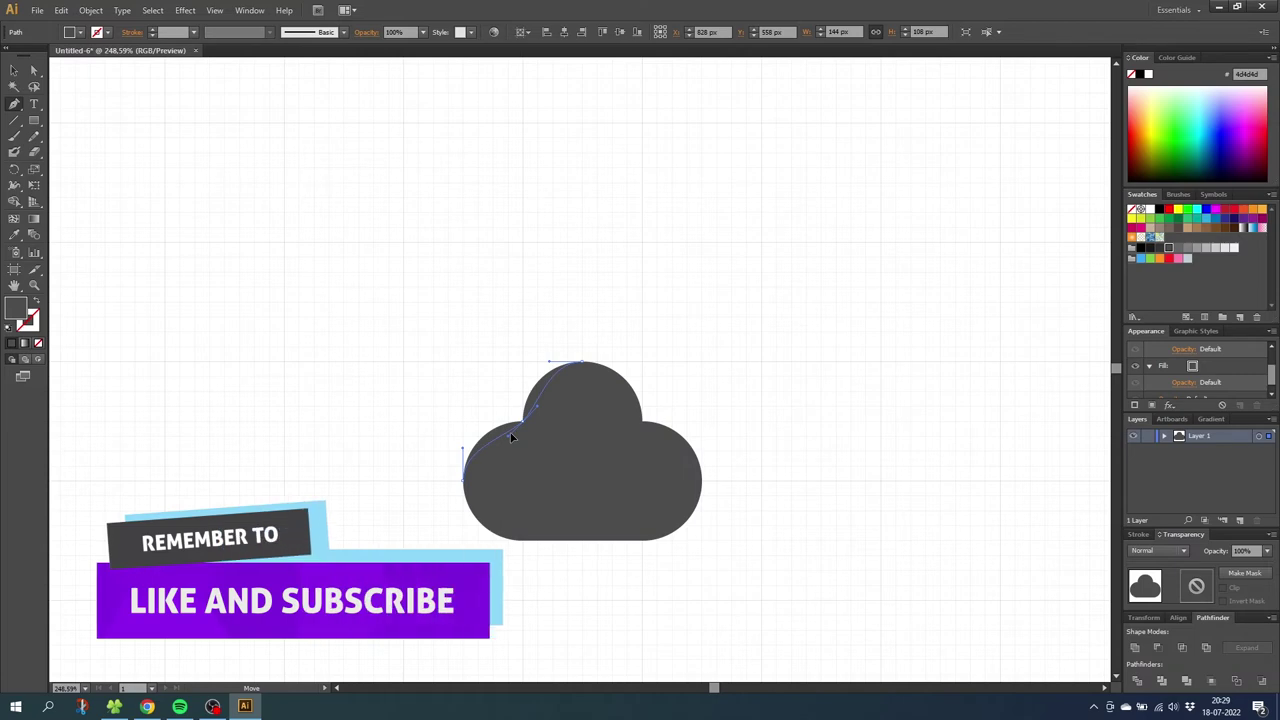
{"action": "left_click_drag", "start_coordinate": [511, 437], "coordinate": [510, 437]}
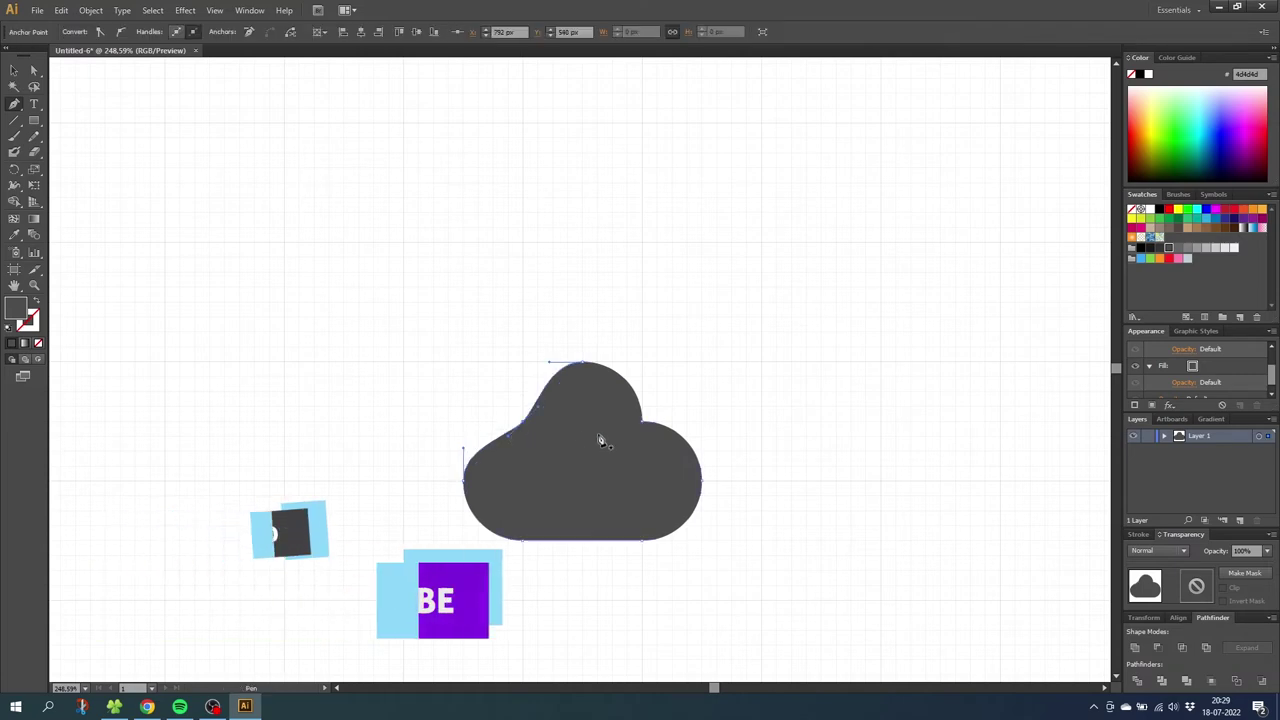
{"action": "mouse_move", "coordinate": [645, 428]}
{"action": "left_mouse_down"}
{"action": "mouse_move", "coordinate": [633, 415]}
{"action": "mouse_move", "coordinate": [640, 430]}
{"action": "left_mouse_up"}
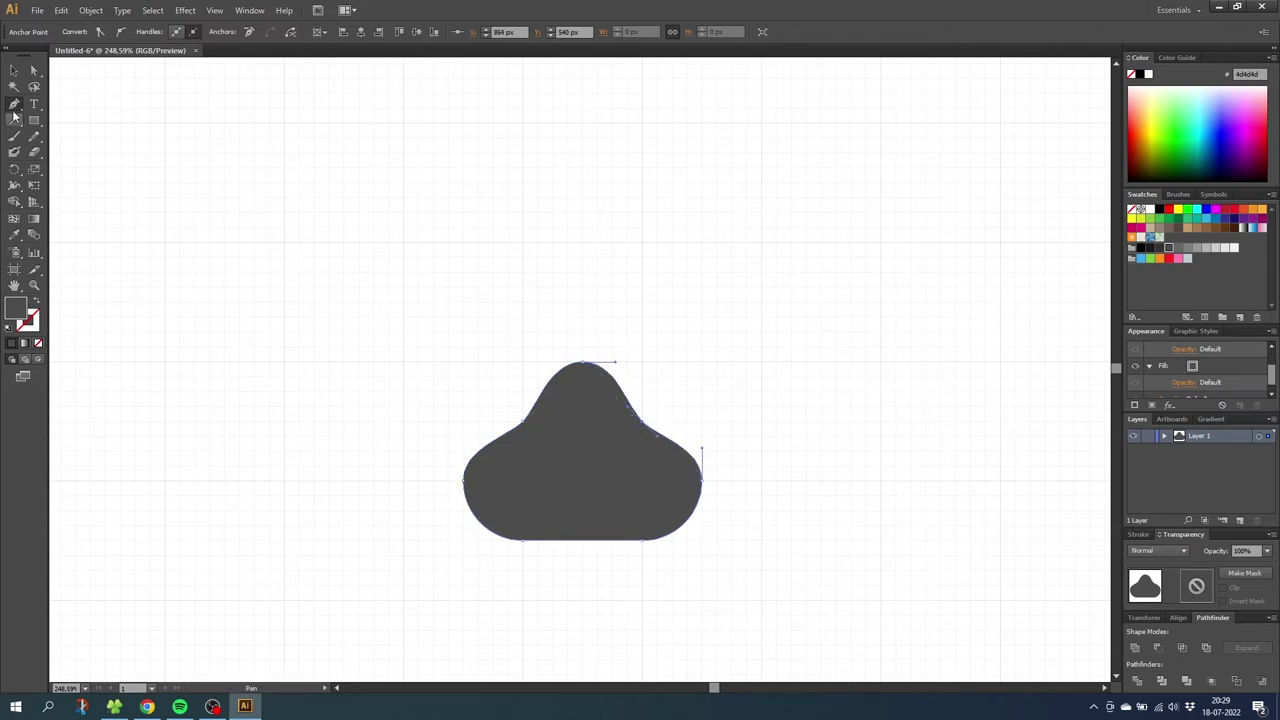
{"action": "left_click_drag", "start_coordinate": [35, 123], "coordinate": [84, 150]}
{"action": "left_click_drag", "start_coordinate": [402, 241], "coordinate": [468, 318]}
Step: Stretch the circle into a 45 × 63 px oval toe and position it at the pad's upper left
{"action": "left_click", "coordinate": [14, 70]}
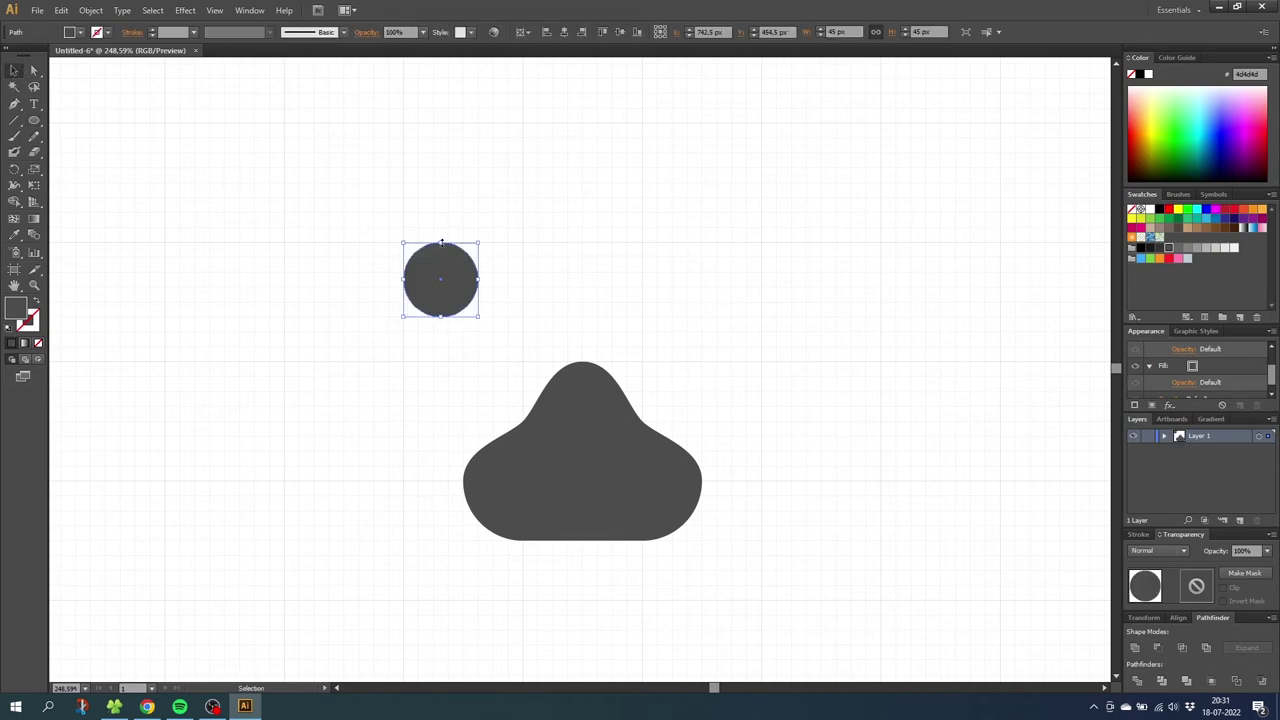
{"action": "left_click_drag", "start_coordinate": [441, 242], "coordinate": [441, 213]}
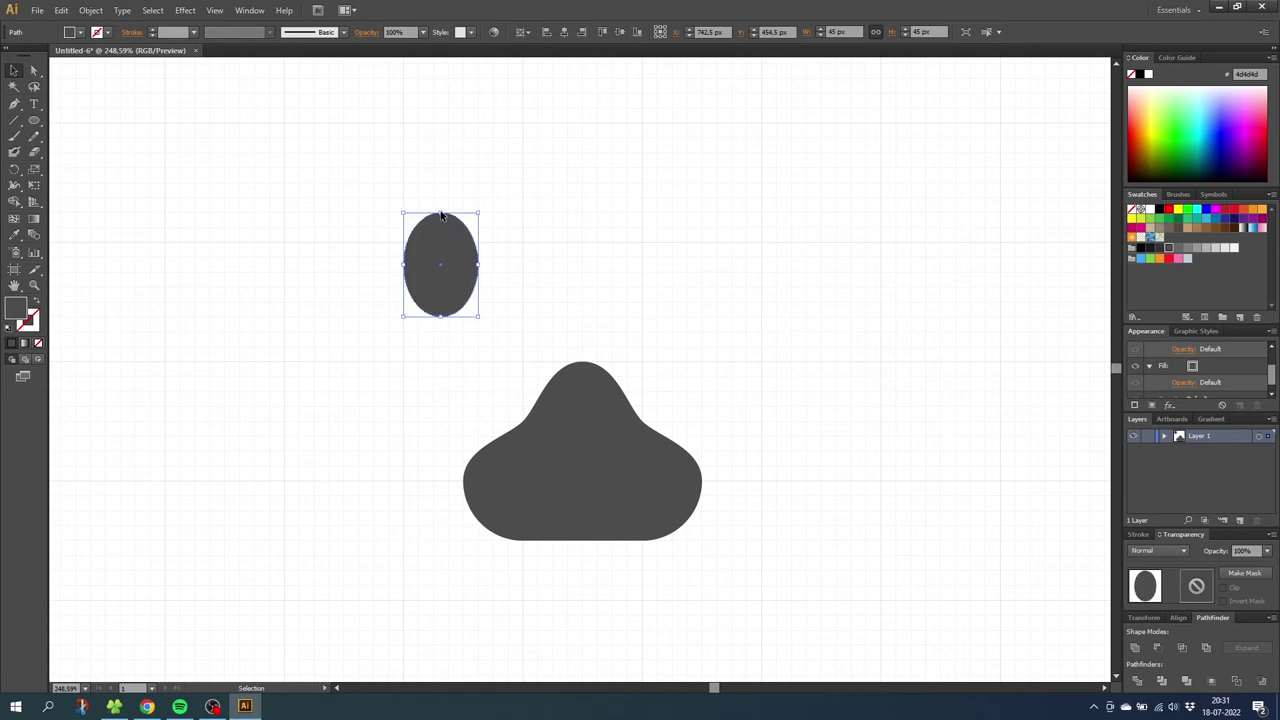
{"action": "left_click_drag", "start_coordinate": [445, 258], "coordinate": [478, 370]}
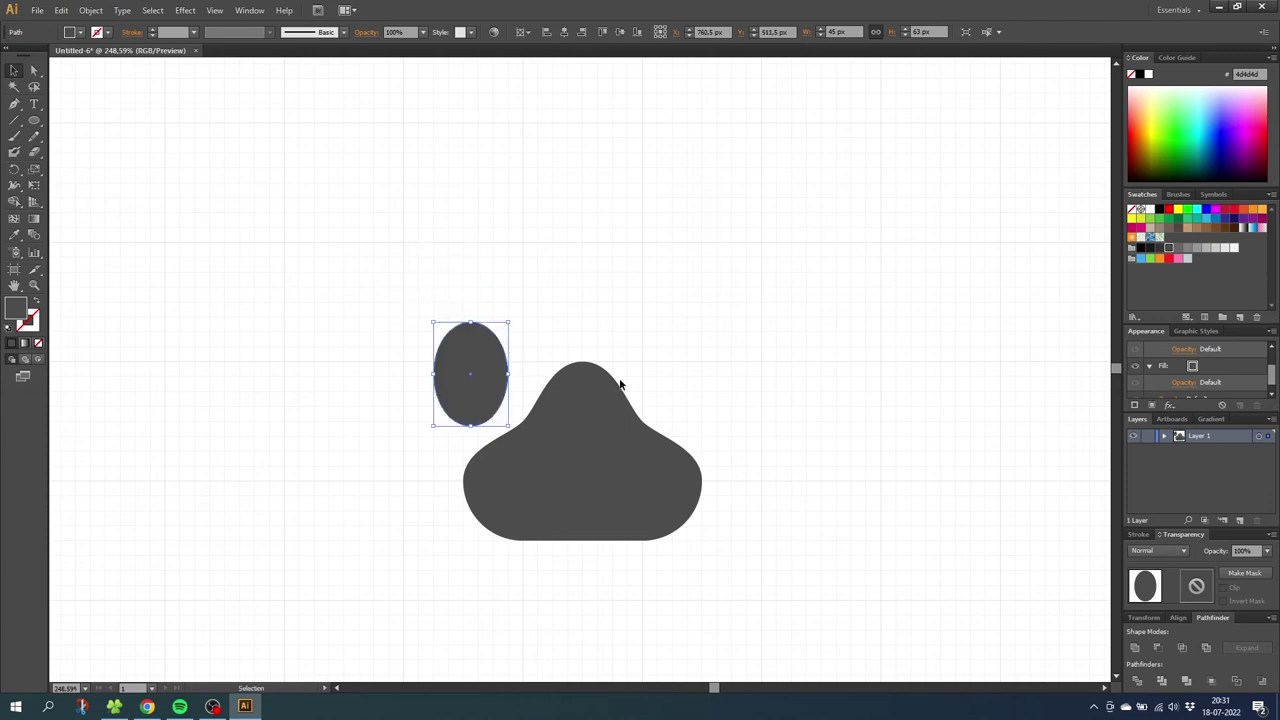
{"action": "key", "text": "Up"}
{"action": "key", "text": "Up"}
{"action": "key", "text": "Up"}
{"action": "key", "text": "Right"}
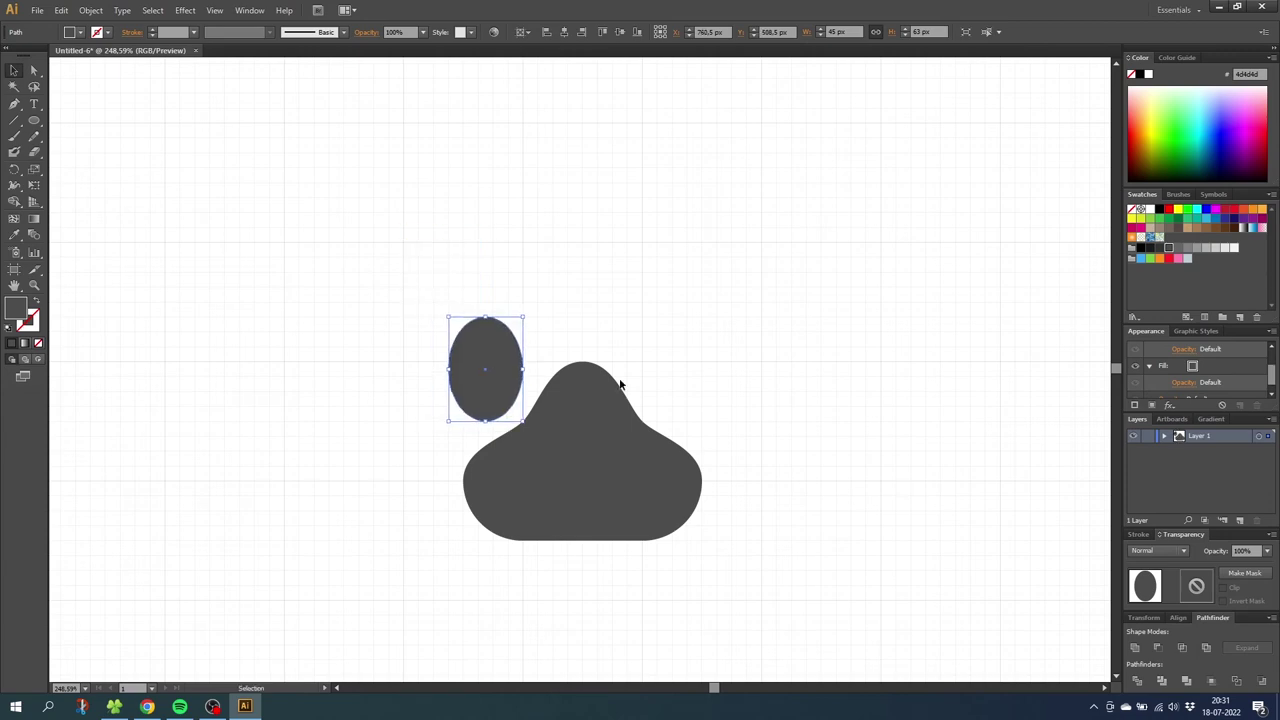
{"action": "key", "text": "Left"}
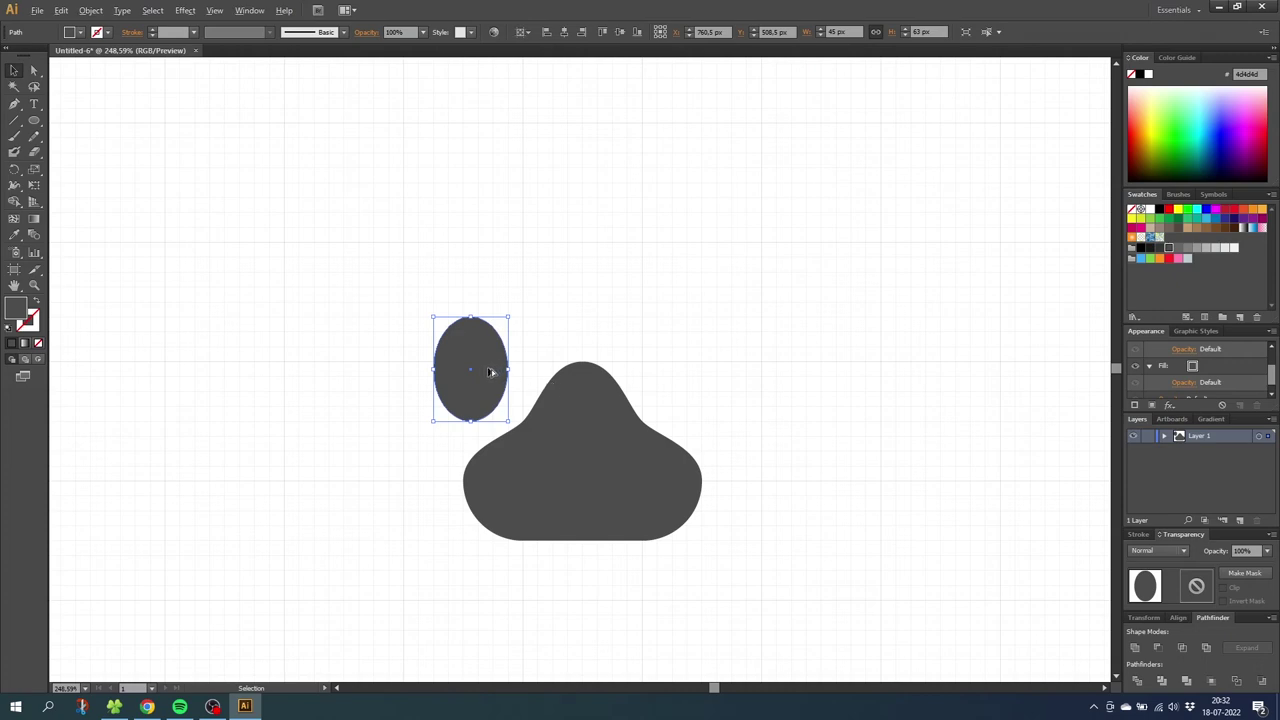
Step: Place a copy of the oval toe on the pad's right side
{"action": "left_click_drag", "start_coordinate": [488, 372], "coordinate": [714, 378]}
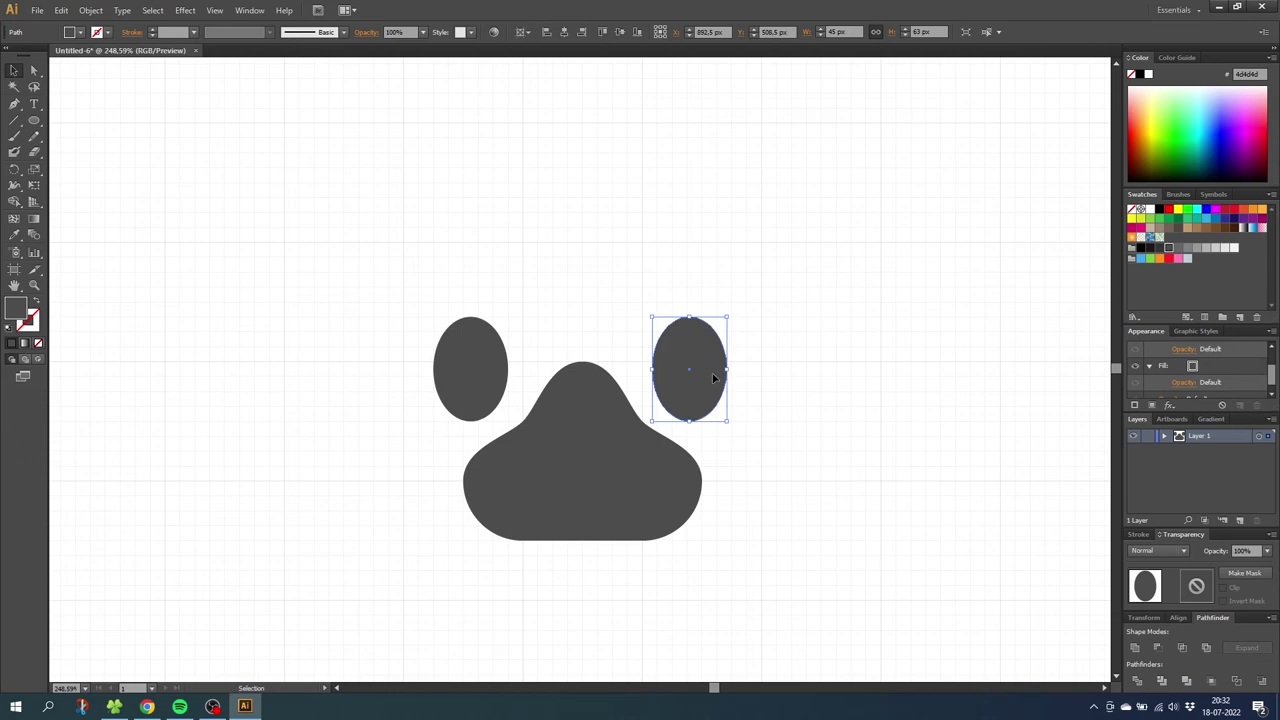
{"action": "key", "text": "Right"}
{"action": "key", "text": "Right"}
{"action": "key", "text": "Up"}
{"action": "key", "text": "Up"}
{"action": "key", "text": "Up"}
{"action": "key", "text": "Up"}
{"action": "key", "text": "Up"}
{"action": "key", "text": "Up"}
{"action": "key", "text": "Up"}
{"action": "key", "text": "Down"}
{"action": "key", "text": "Down"}
{"action": "key", "text": "Down"}
{"action": "key", "text": "Down"}
{"action": "key", "text": "Down"}
{"action": "key", "text": "Down"}
{"action": "key", "text": "Down"}
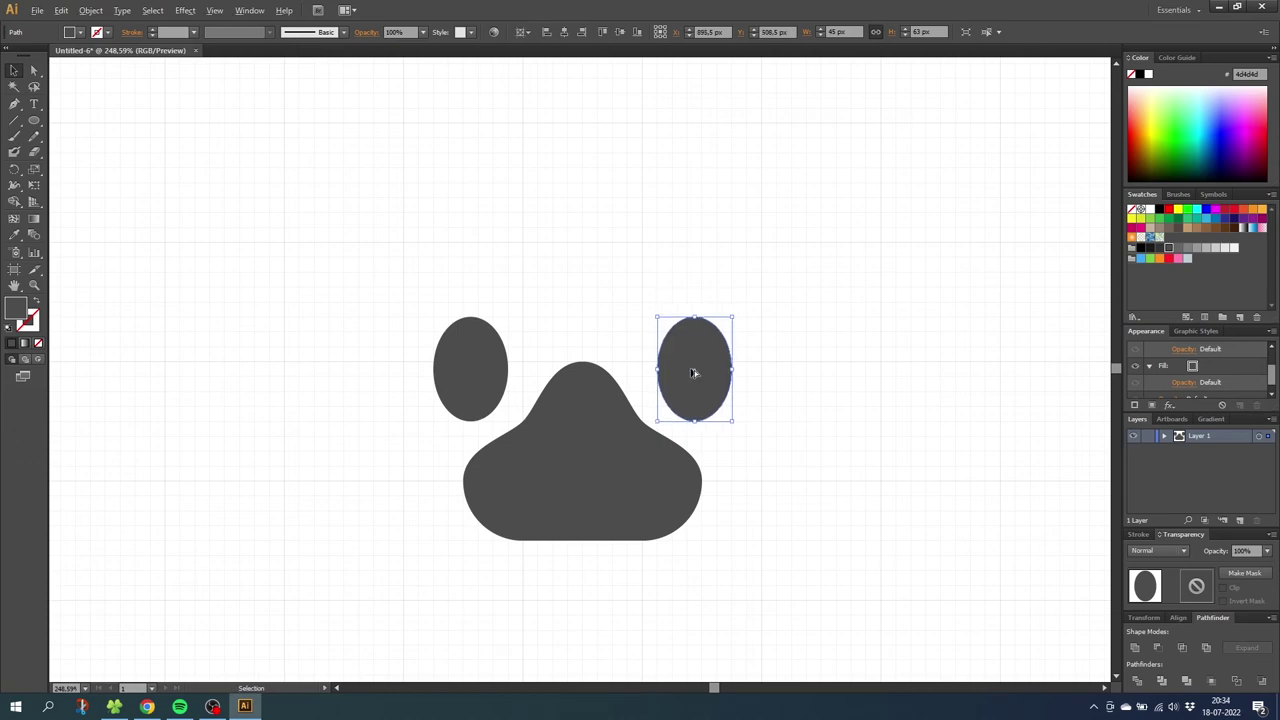
Step: Add two more toe copies above the pad's peak, side by side, nudging them into place
{"action": "left_click_drag", "start_coordinate": [692, 373], "coordinate": [638, 287]}
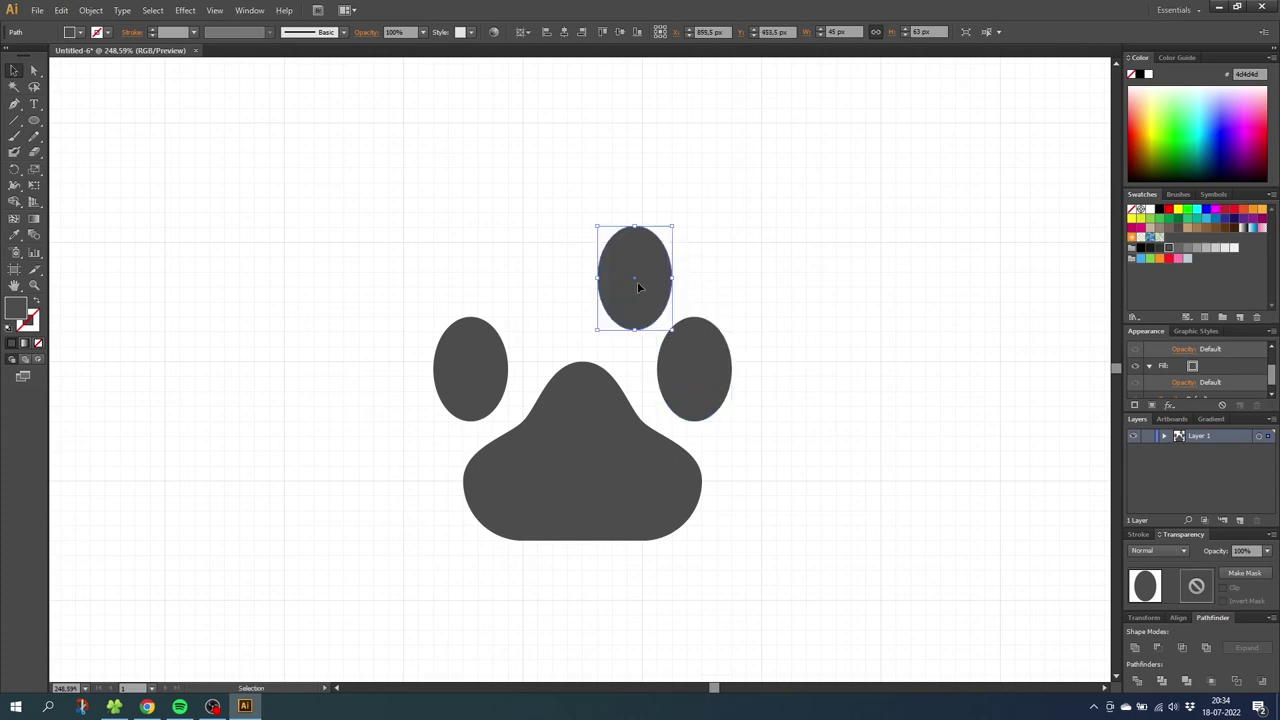
{"action": "key", "text": "Up"}
{"action": "key", "text": "Up"}
{"action": "key", "text": "Up"}
{"action": "key", "text": "Up"}
{"action": "key", "text": "Up"}
{"action": "key", "text": "Down"}
{"action": "key", "text": "Down"}
{"action": "key", "text": "Down"}
{"action": "key", "text": "Down"}
{"action": "key", "text": "Down"}
{"action": "key", "text": "Down"}
{"action": "left_click_drag", "start_coordinate": [640, 289], "coordinate": [542, 286]}
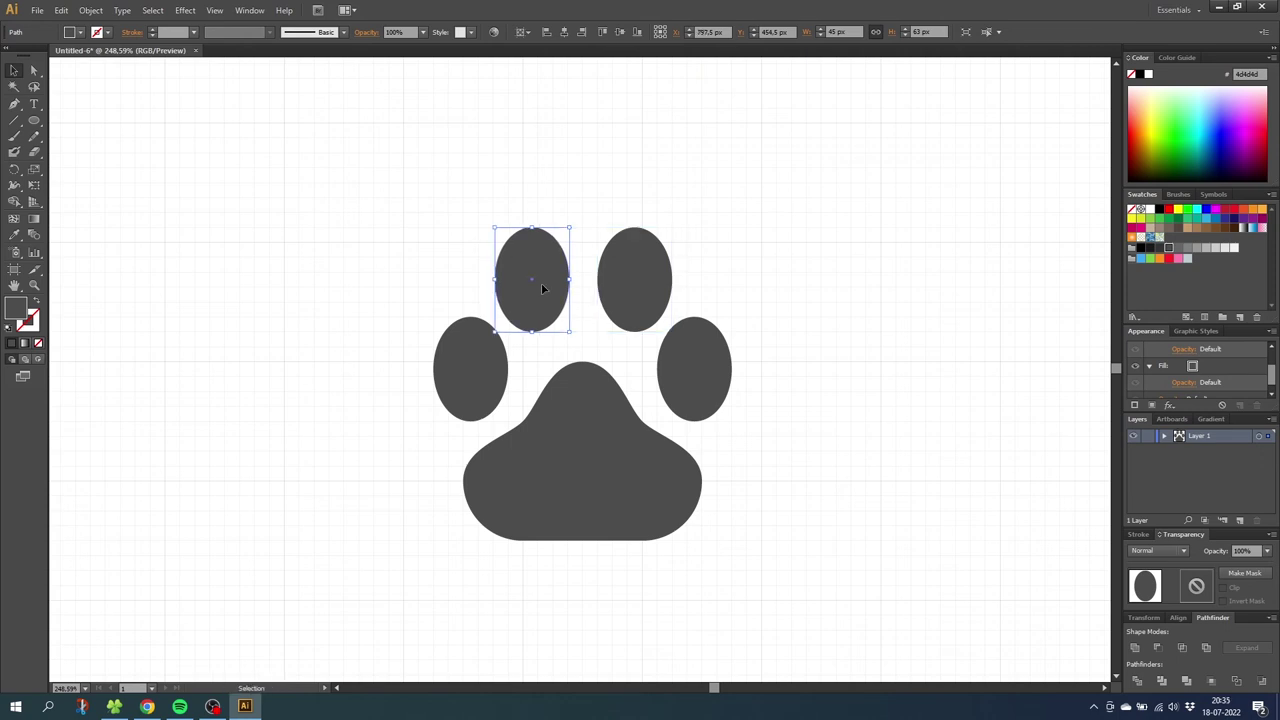
{"action": "key", "text": "Right"}
{"action": "key", "text": "Right"}
{"action": "key", "text": "Right"}
{"action": "key", "text": "Right"}
{"action": "key", "text": "Right"}
{"action": "key", "text": "Right"}
{"action": "key", "text": "Right"}
{"action": "key", "text": "Right"}
{"action": "key", "text": "Left"}
{"action": "key", "text": "Left"}
{"action": "key", "text": "Left"}
{"action": "key", "text": "Left"}
{"action": "key", "text": "Left"}
{"action": "key", "text": "Left"}
{"action": "key", "text": "Left"}
{"action": "key", "text": "Up"}
{"action": "key", "text": "Up"}
{"action": "key", "text": "Up"}
{"action": "key", "text": "Up"}
{"action": "key", "text": "Up"}
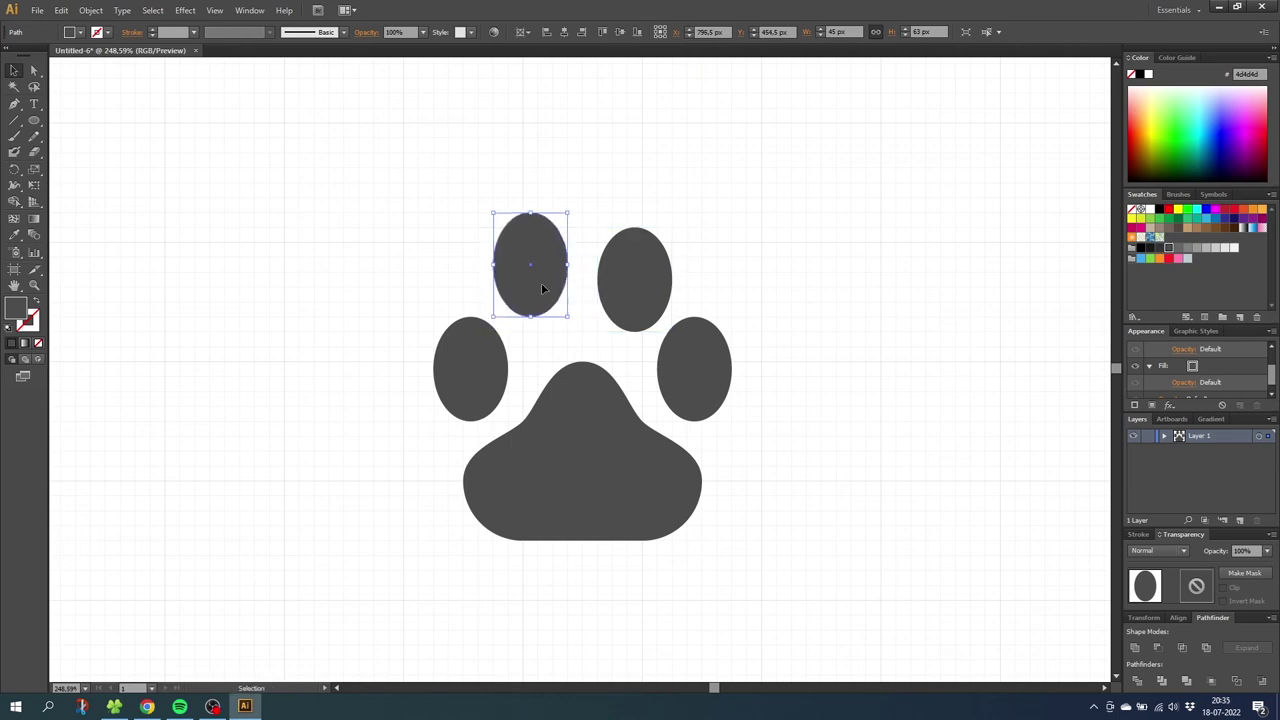
{"action": "key", "text": "Down"}
{"action": "key", "text": "Down"}
{"action": "key", "text": "Down"}
{"action": "key", "text": "Down"}
{"action": "key", "text": "Down"}
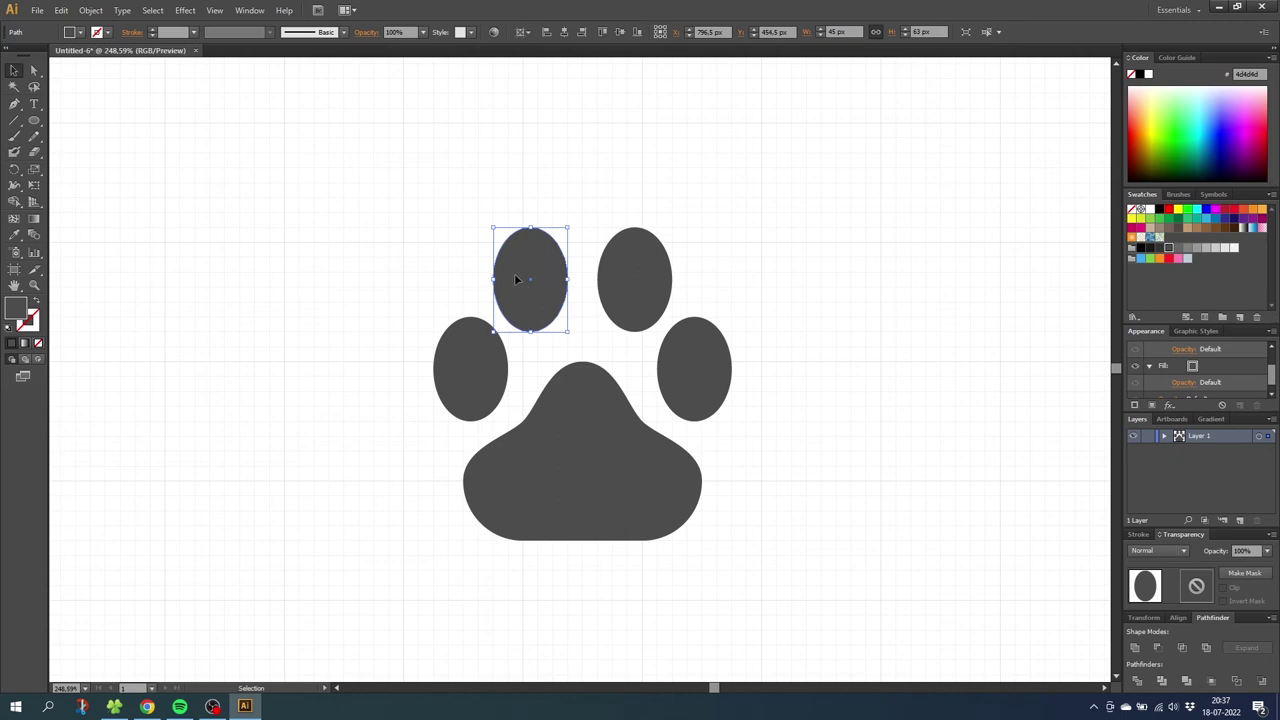
Step: Rotate the top-left and left toes by 10°
{"action": "left_click", "coordinate": [15, 170]}
{"action": "double_click", "coordinate": [15, 170]}
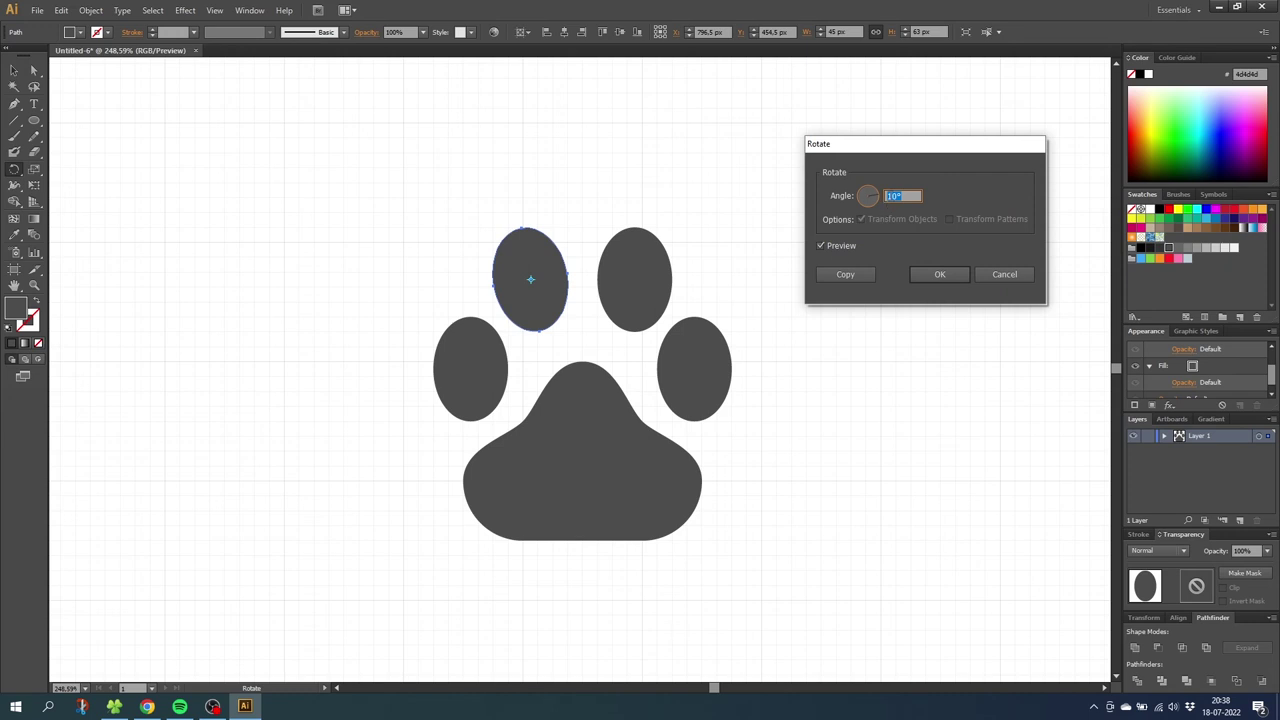
{"action": "left_click", "coordinate": [940, 274]}
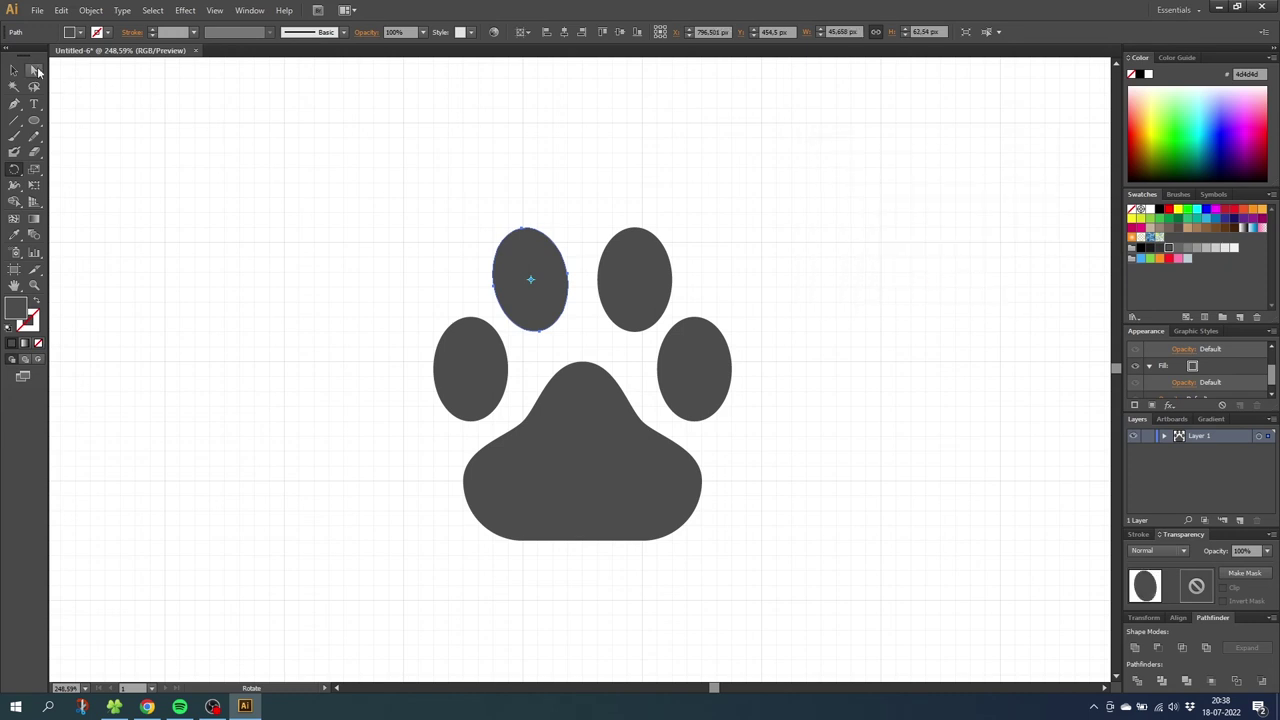
{"action": "left_click", "coordinate": [14, 70]}
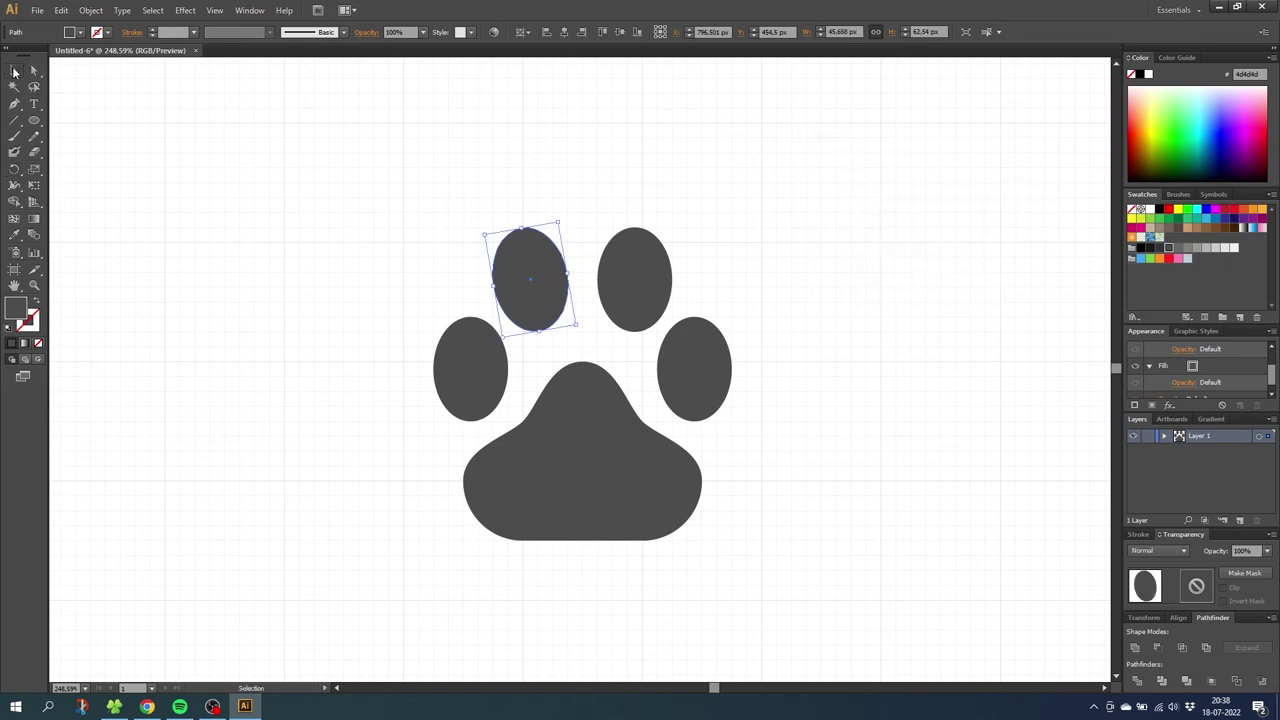
{"action": "left_click", "coordinate": [472, 357]}
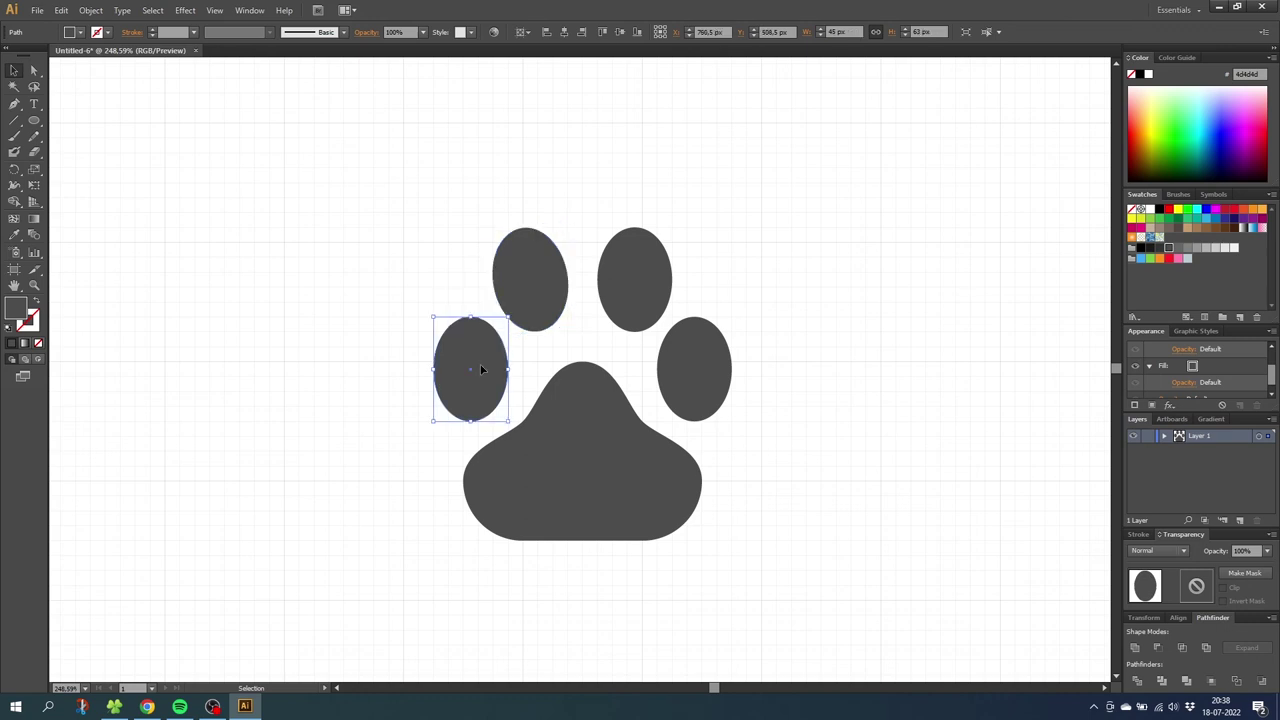
{"action": "double_click", "coordinate": [14, 169]}
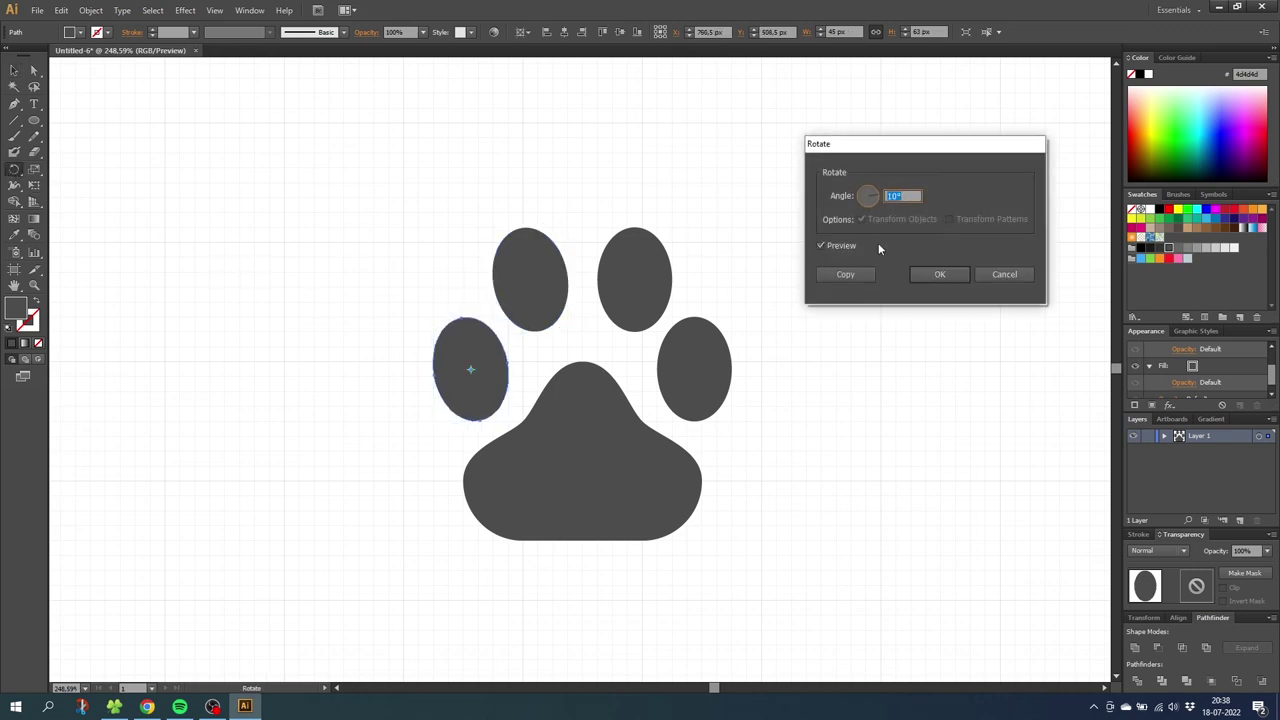
{"action": "left_click", "coordinate": [925, 275]}
Step: Rotate the top-right and lower-right toes by -10°, then deselect to view the paw
{"action": "key", "text": "v"}
{"action": "left_click", "coordinate": [641, 291]}
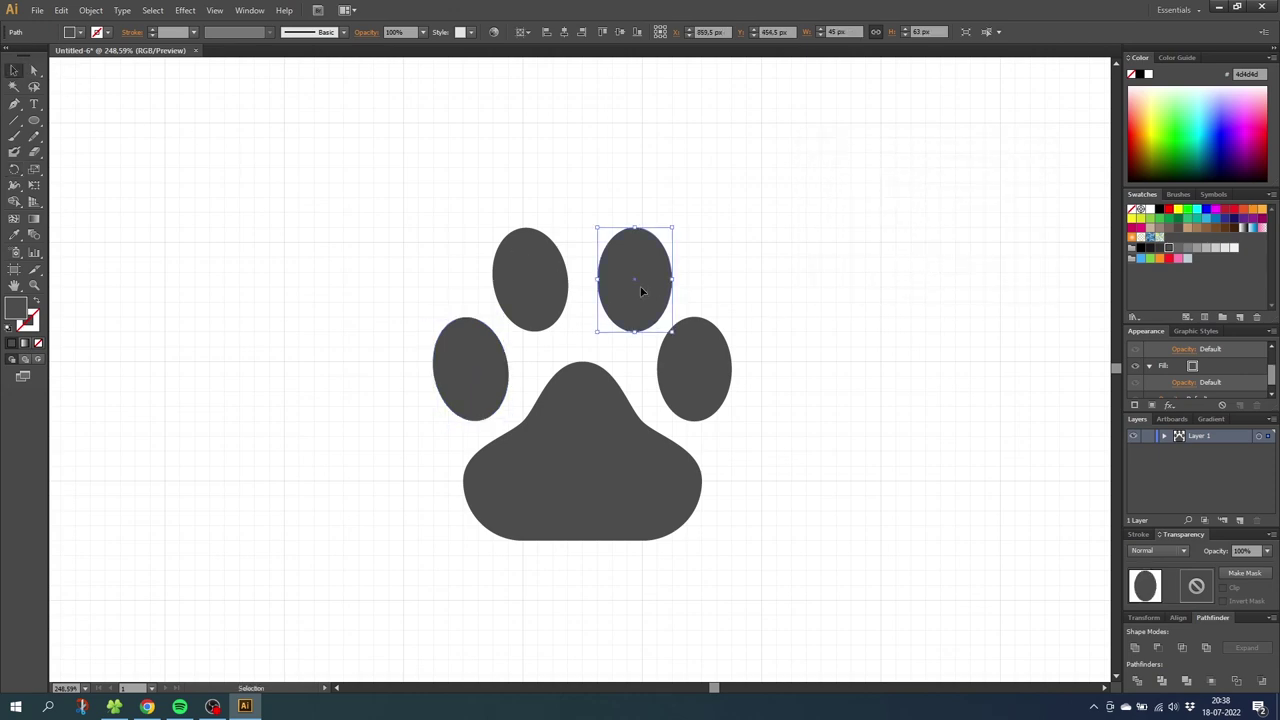
{"action": "double_click", "coordinate": [14, 169]}
{"action": "type", "text": "-10"}
{"action": "key", "text": "Return"}
{"action": "key", "text": "v"}
{"action": "left_click", "coordinate": [694, 368]}
{"action": "key", "text": "r"}
{"action": "key", "text": "Return"}
{"action": "key", "text": "Return"}
{"action": "key", "text": "v"}
{"action": "left_click", "coordinate": [352, 242]}
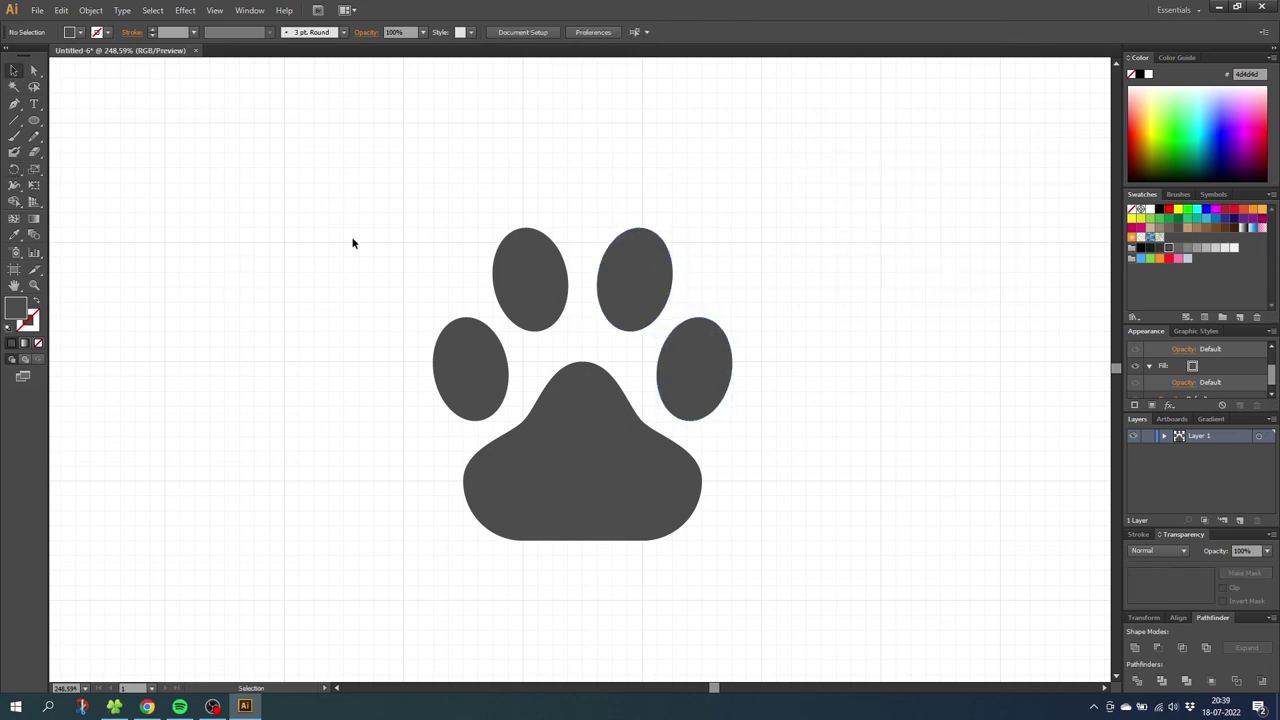